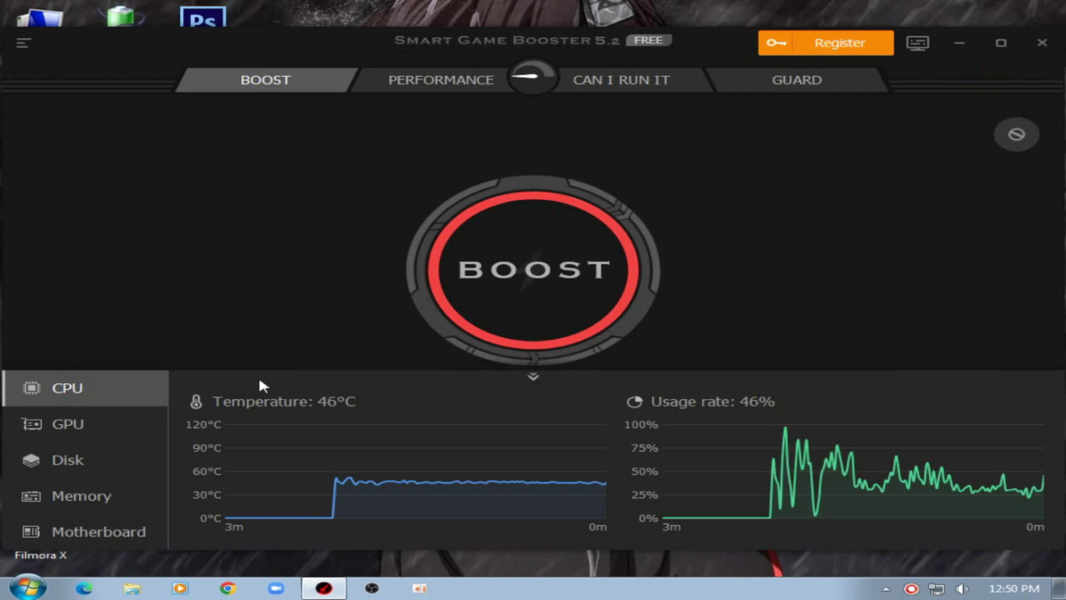
Collapse the hardware monitor and try to switch the boost mode to the single-bolt overclocking level.
click(514, 382)
mouse_move(916, 132)
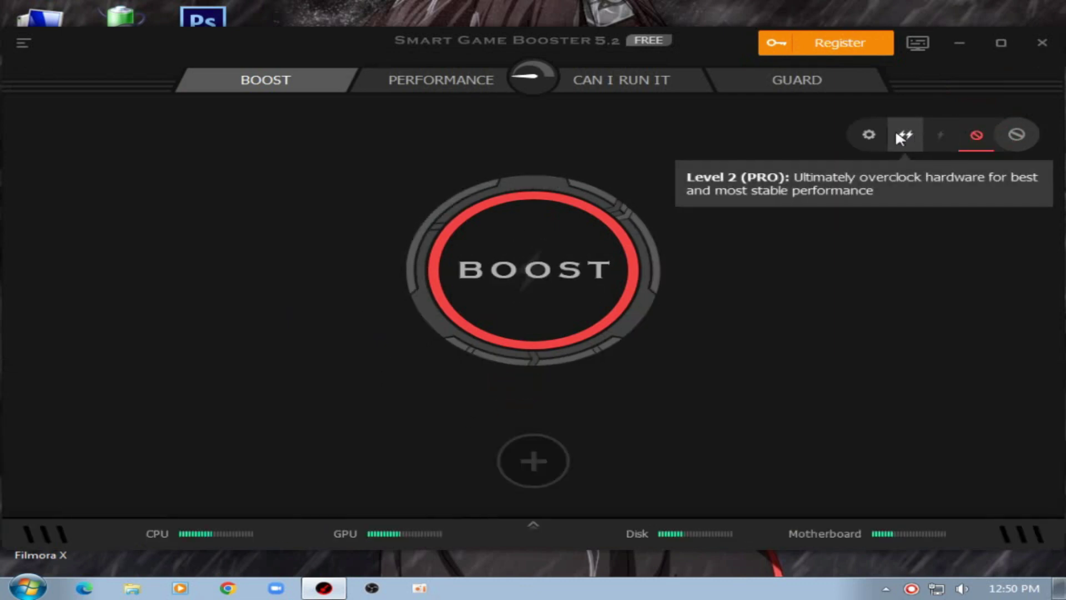
click(941, 134)
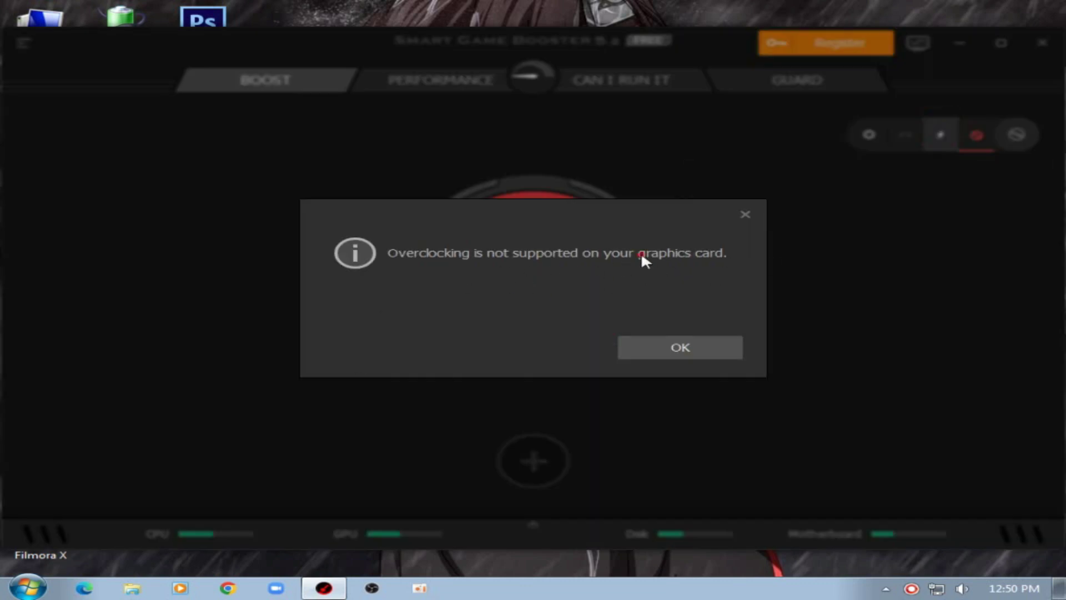
click(683, 343)
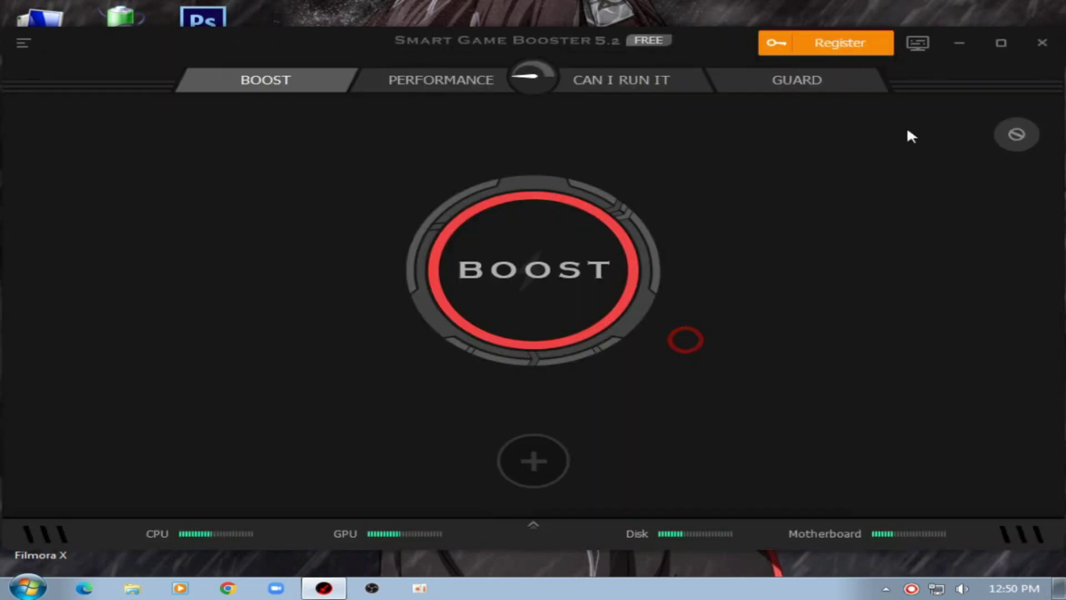
Run the PC performance boost and return to the desktop.
click(531, 310)
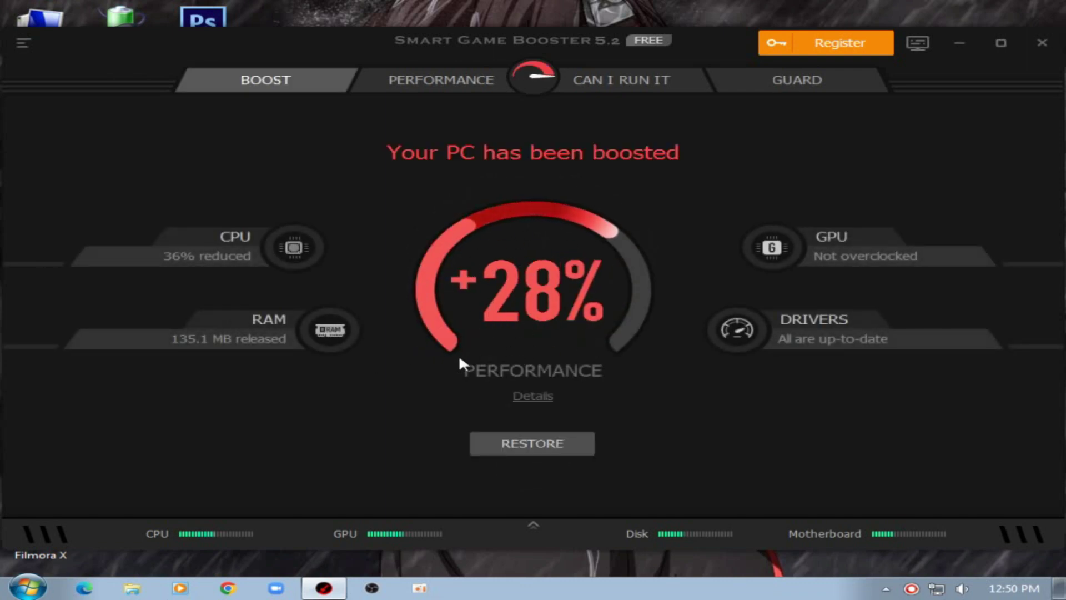
click(1060, 49)
right_click(577, 122)
click(644, 166)
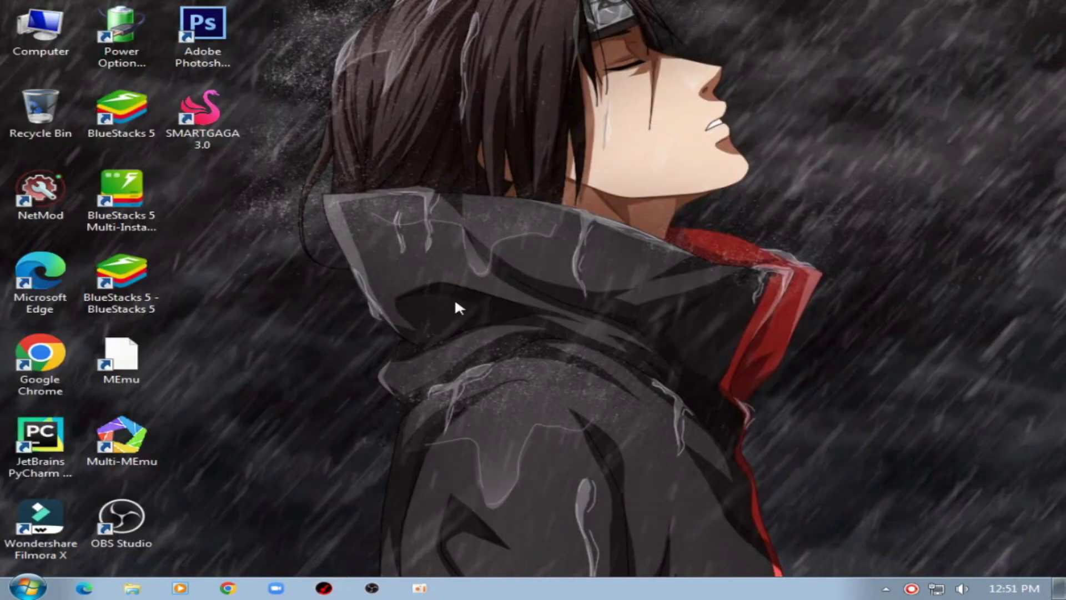
Open Disk Defragmenter from the properties of Local Disk (C:).
click(26, 23)
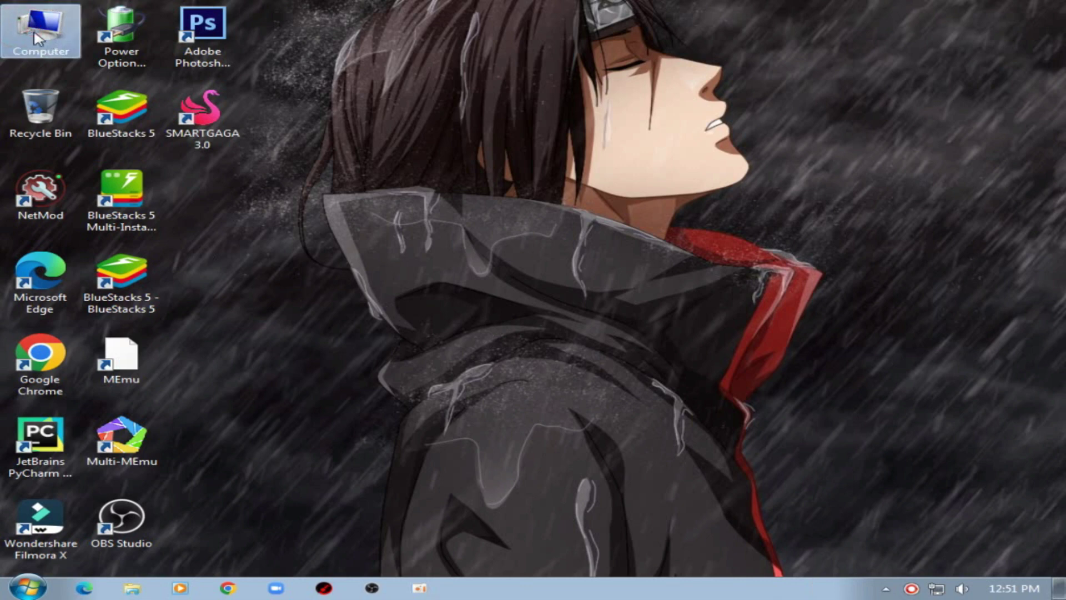
double_click(37, 39)
click(329, 176)
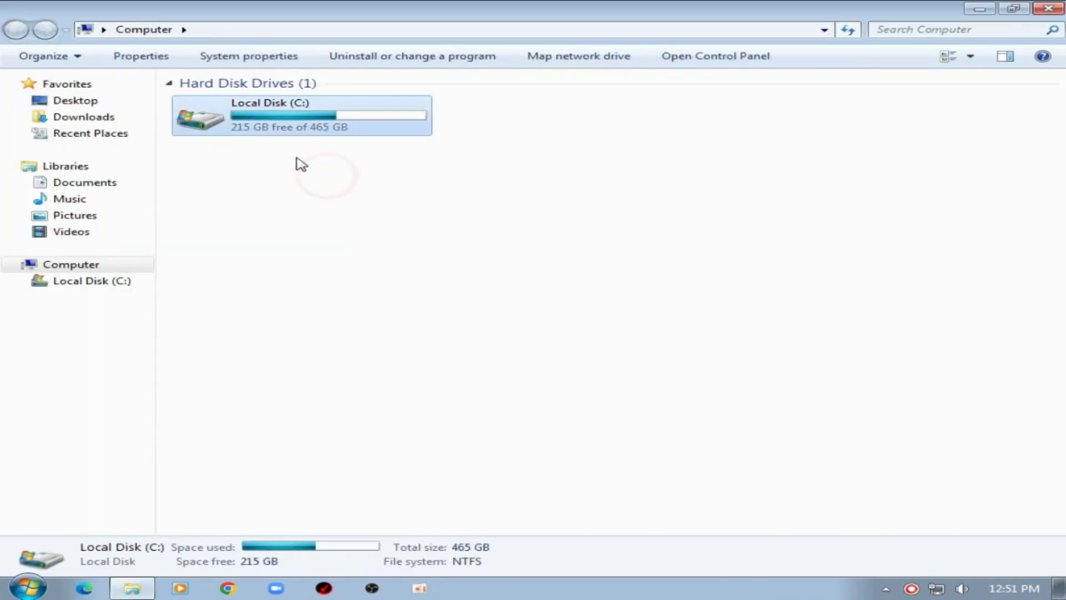
right_click(276, 116)
click(336, 358)
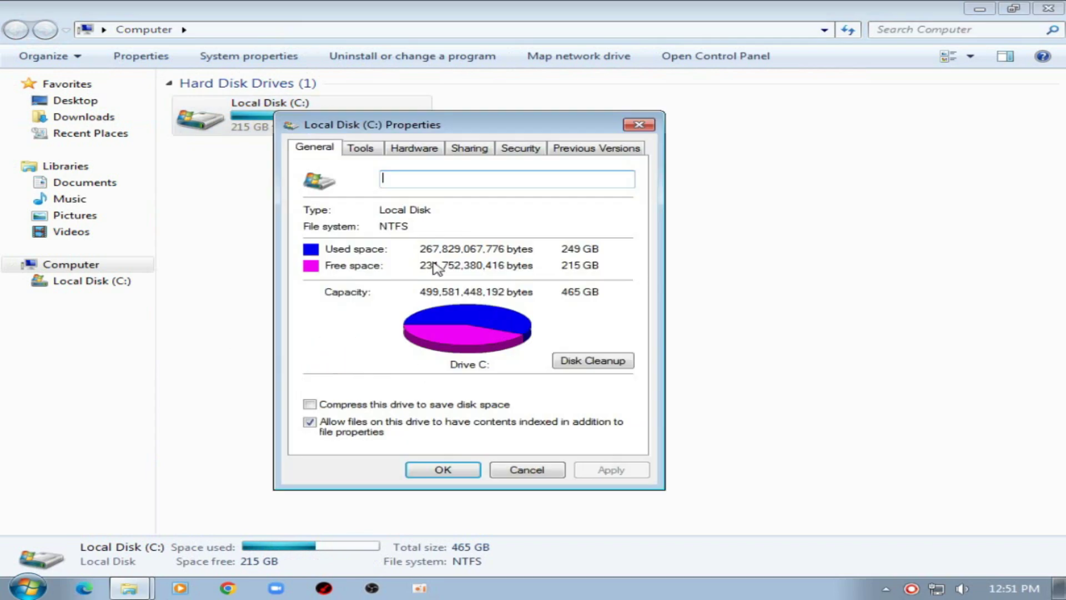
drag(426, 129, 482, 122)
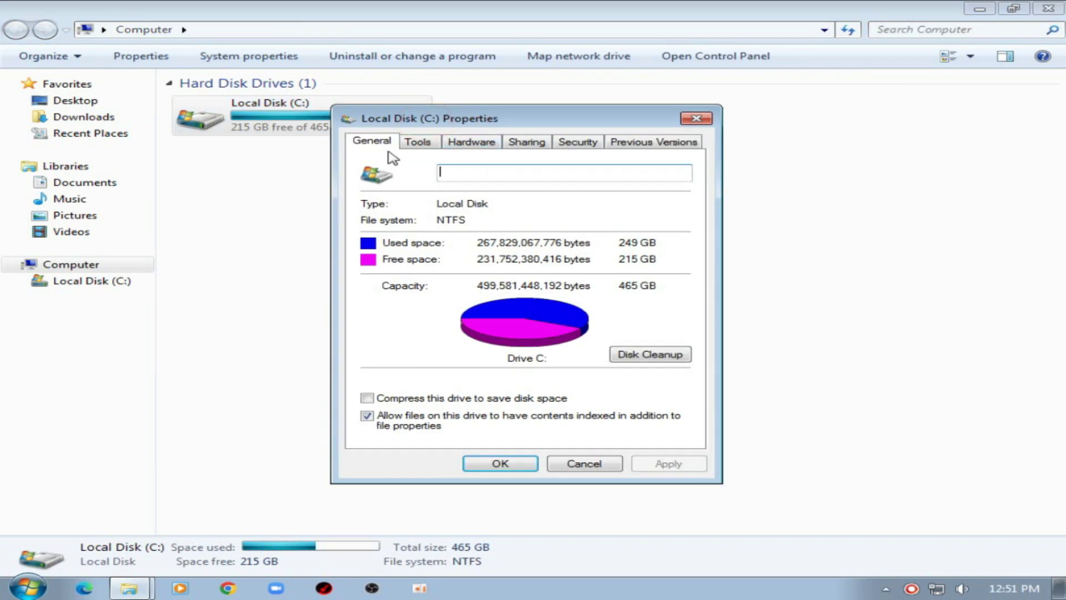
click(421, 142)
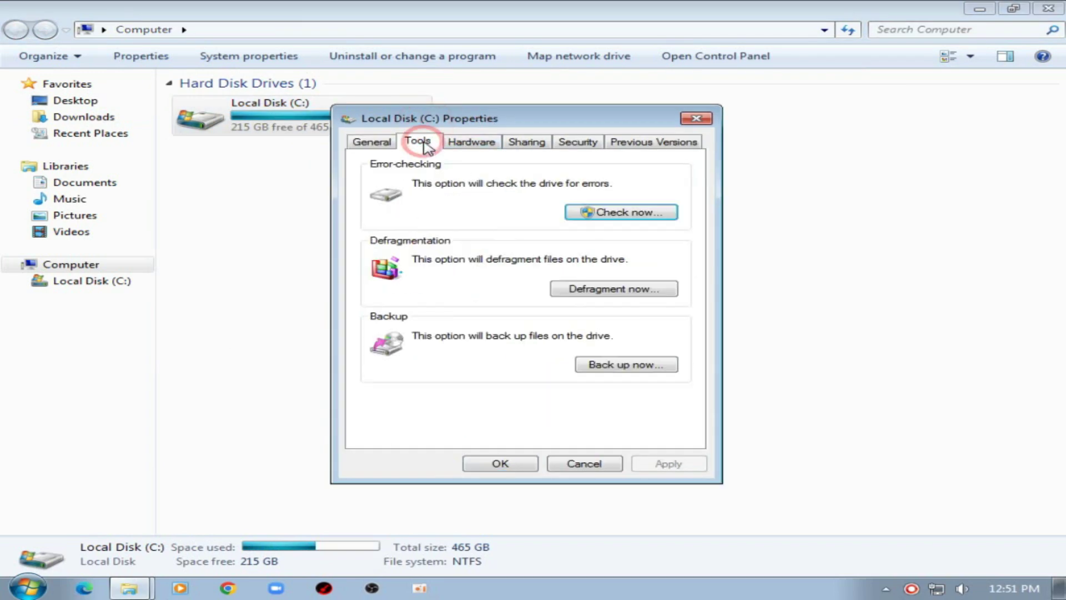
click(595, 293)
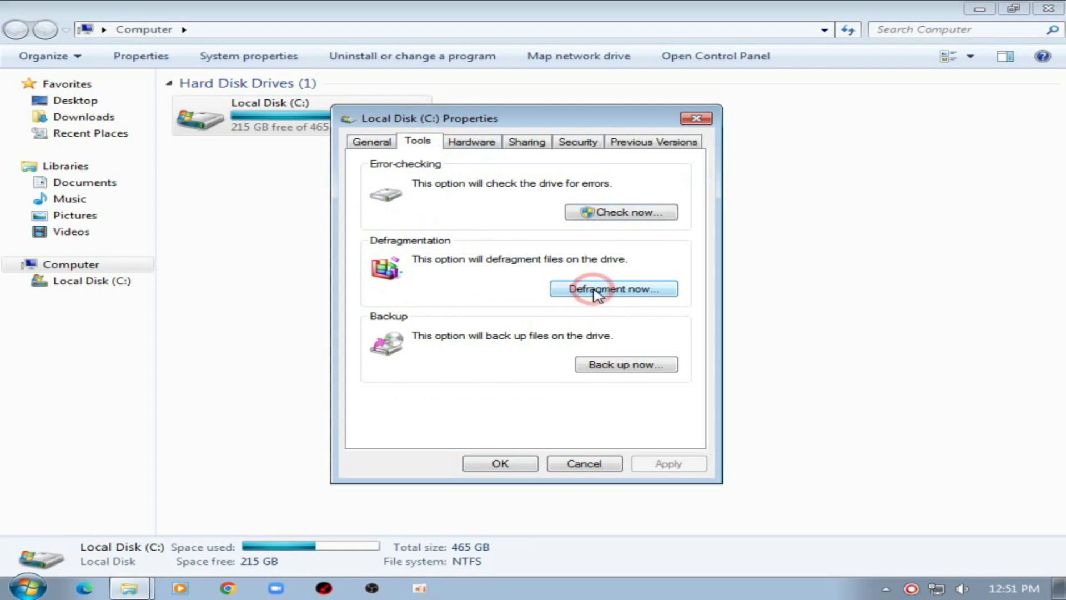
Analyze and defragment drive C:, and close the defragmenter and the drive's properties.
click(501, 301)
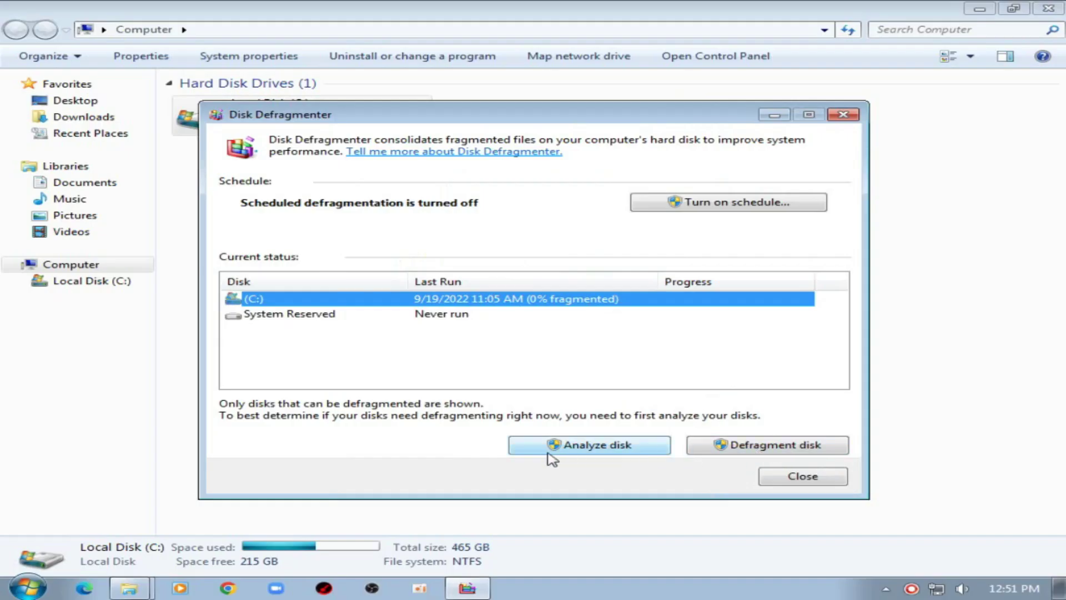
click(592, 447)
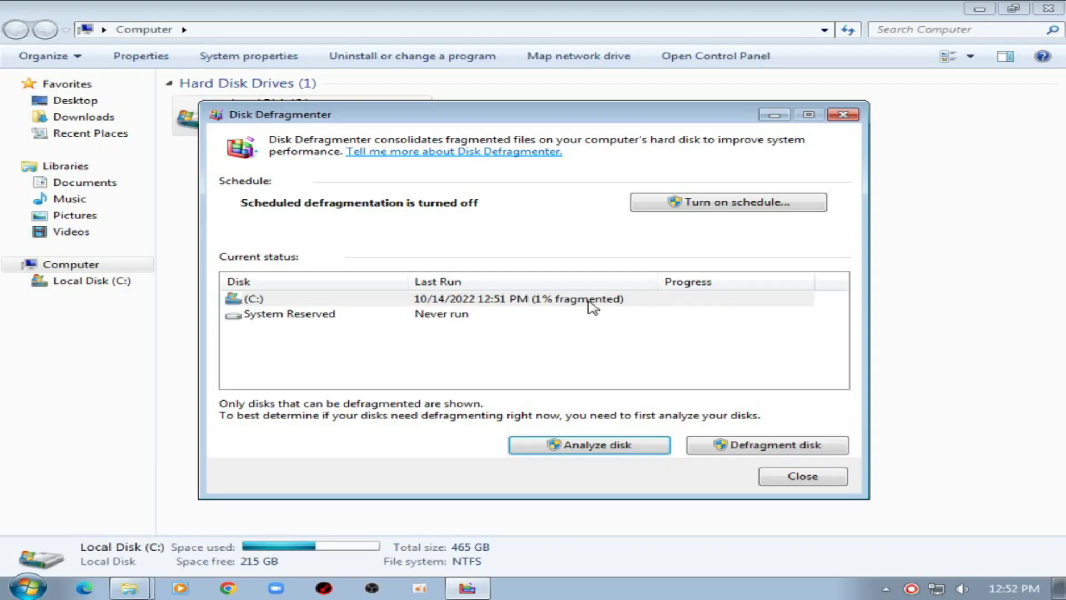
click(586, 300)
click(719, 447)
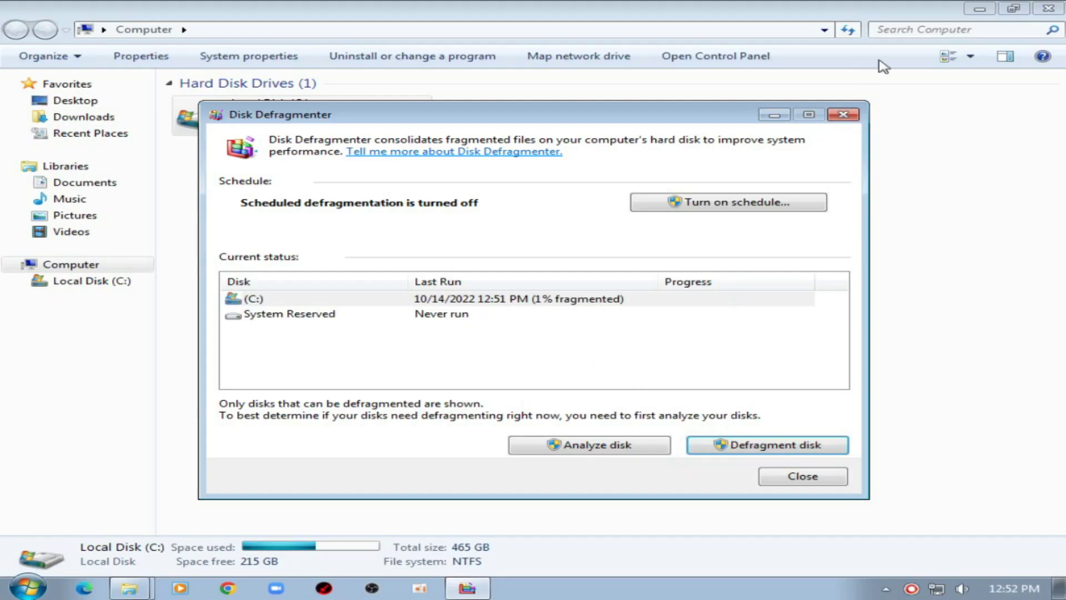
click(843, 115)
drag(495, 114, 478, 119)
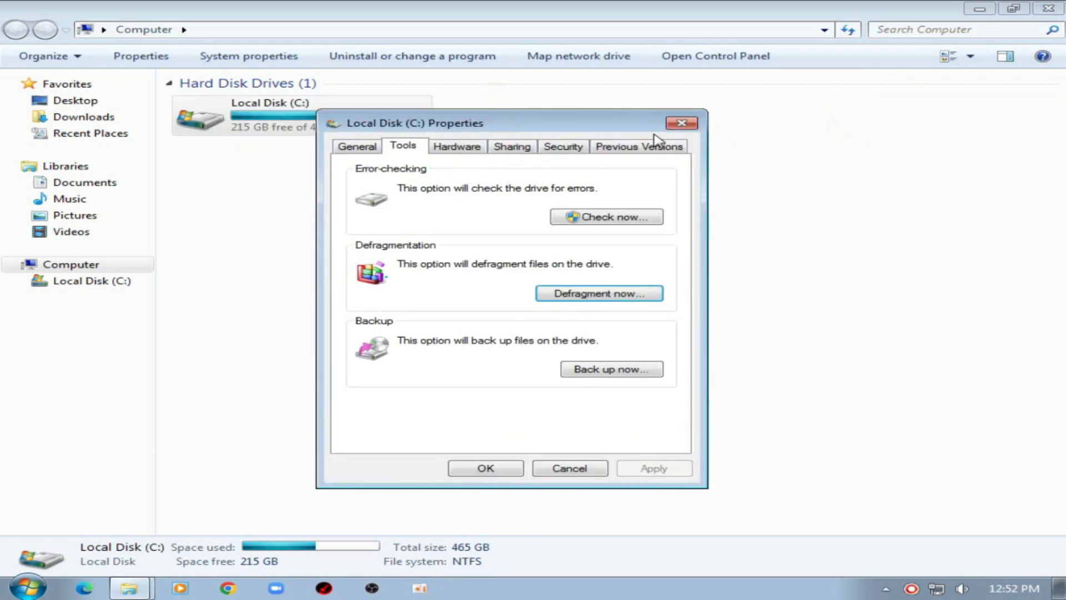
click(681, 123)
Open the computer's system information and bring up its advanced system settings.
click(457, 261)
right_click(435, 253)
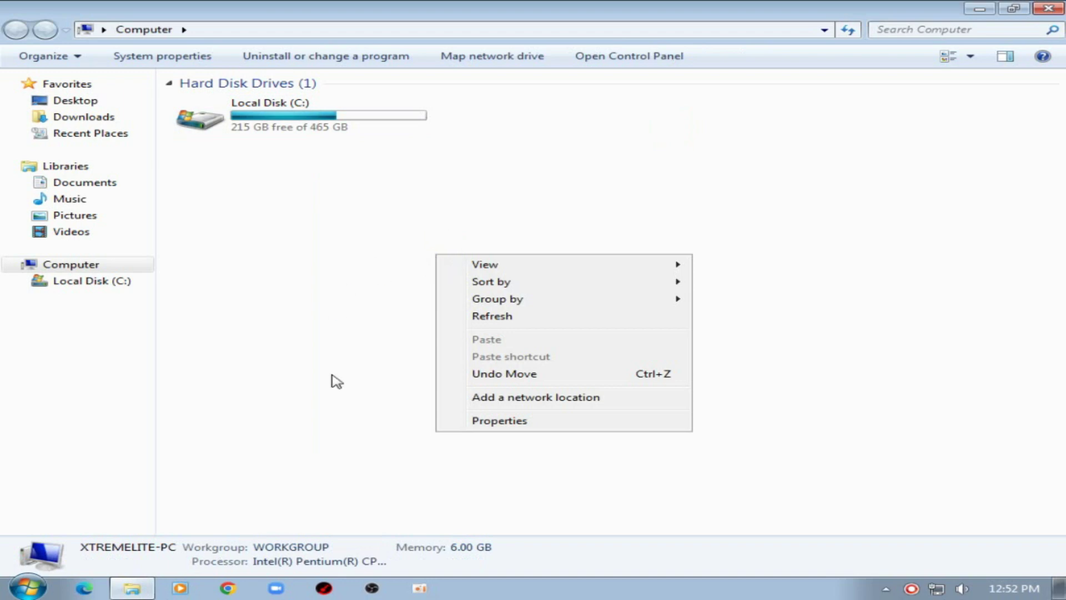
click(469, 422)
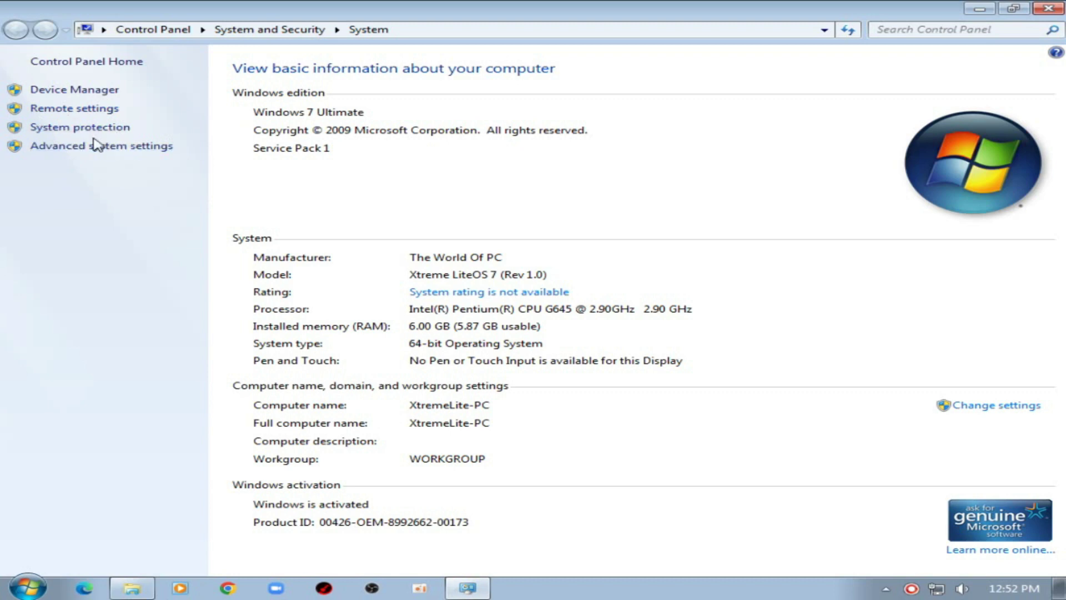
click(88, 146)
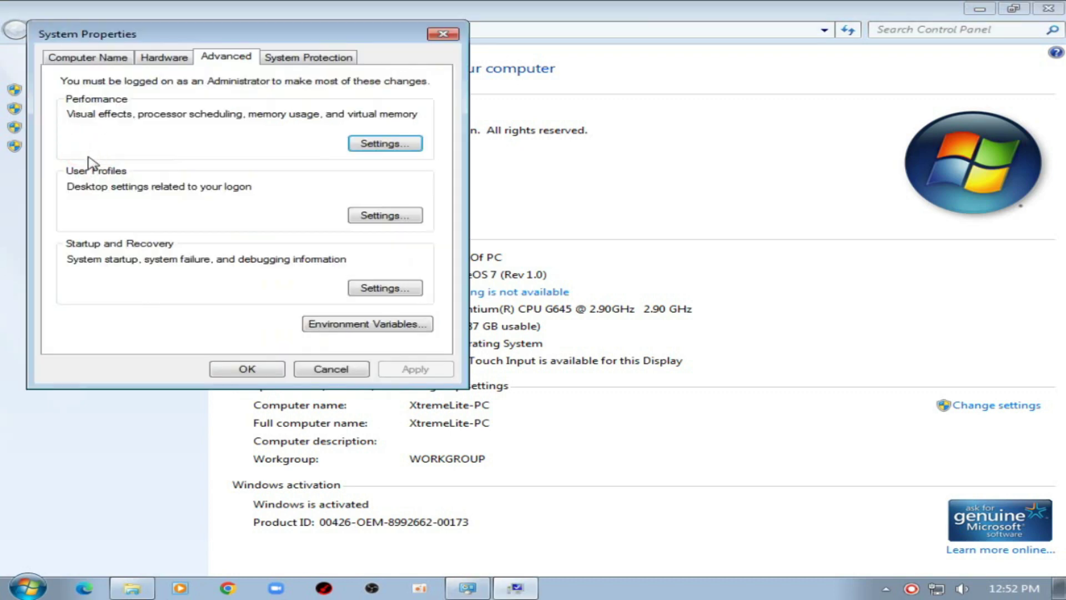
drag(190, 35, 450, 88)
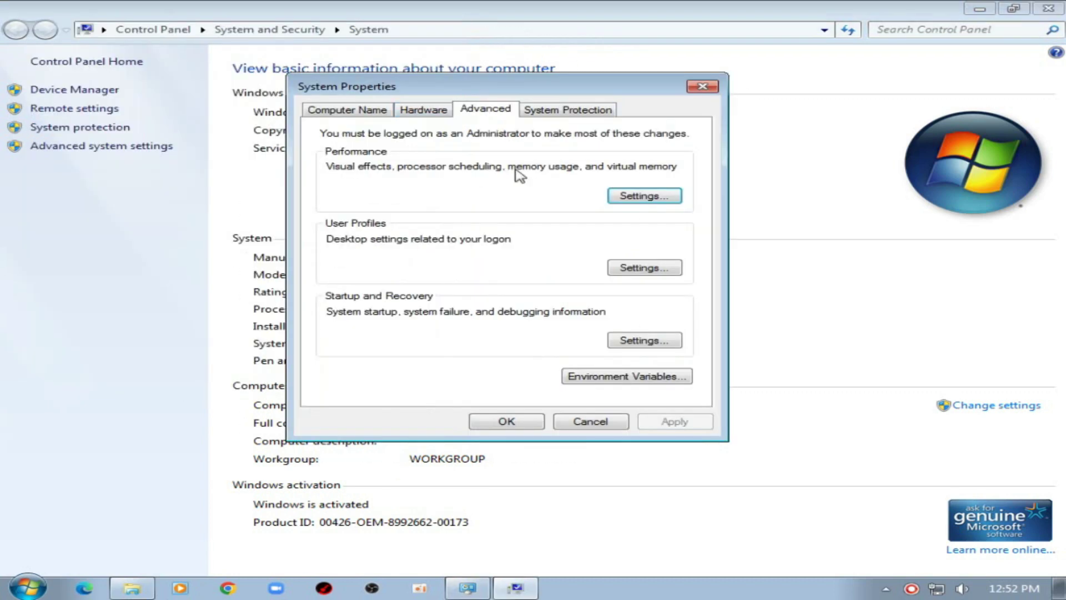
click(484, 110)
click(423, 109)
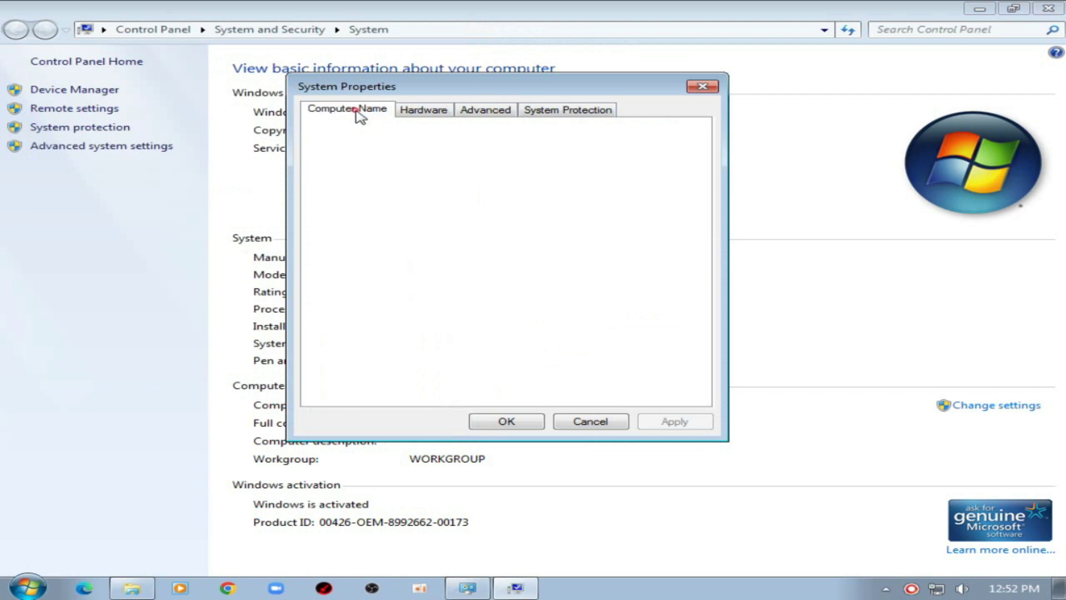
click(537, 110)
click(472, 111)
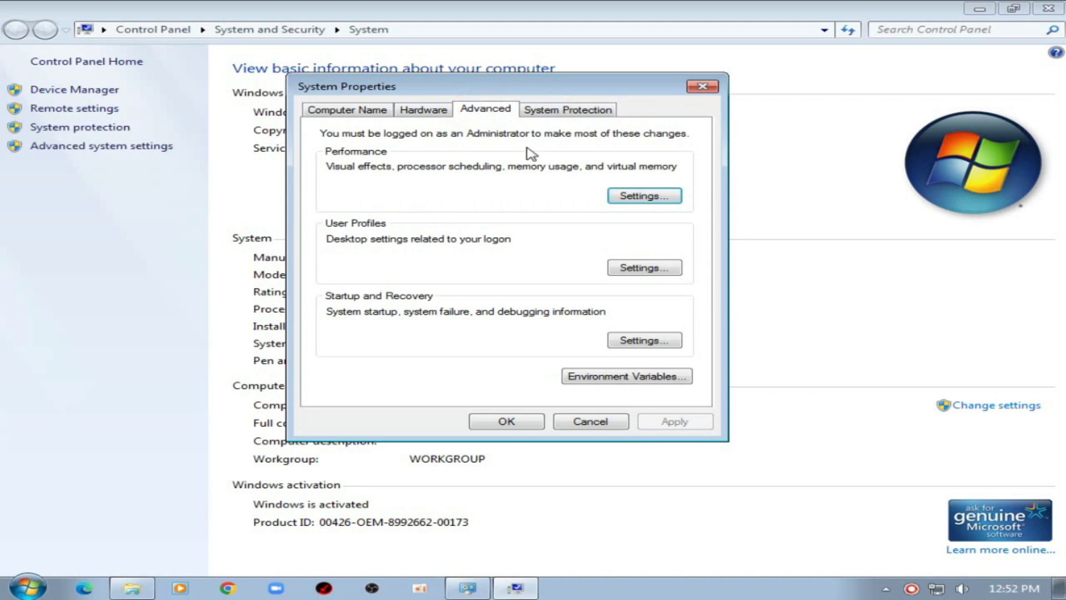
In the performance settings, keep only smooth edges of screen fonts and visual styles on windows and buttons enabled as visual effects.
click(661, 197)
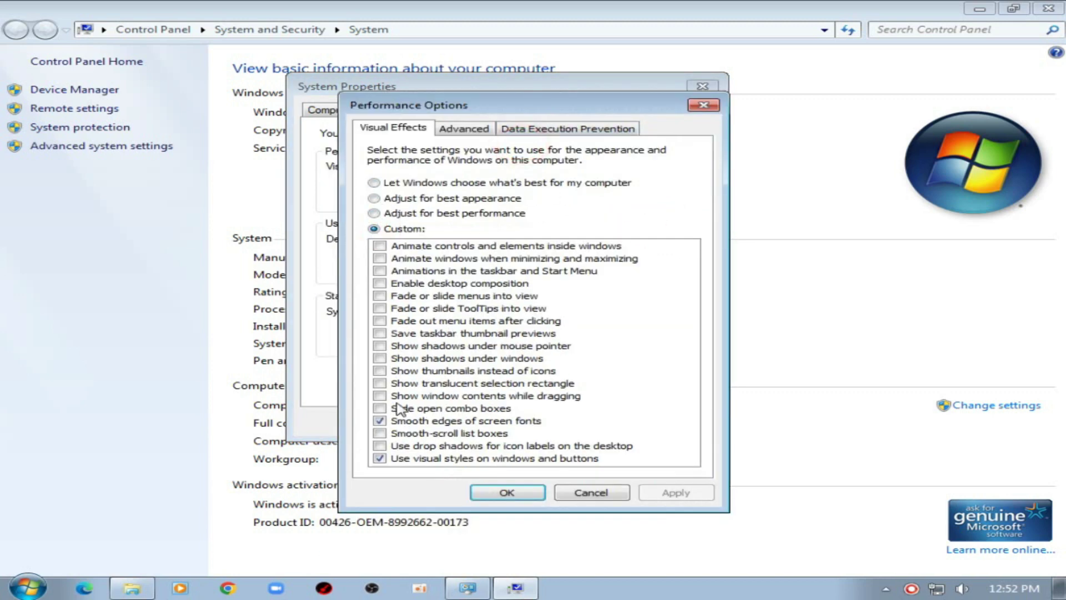
double_click(379, 420)
double_click(388, 458)
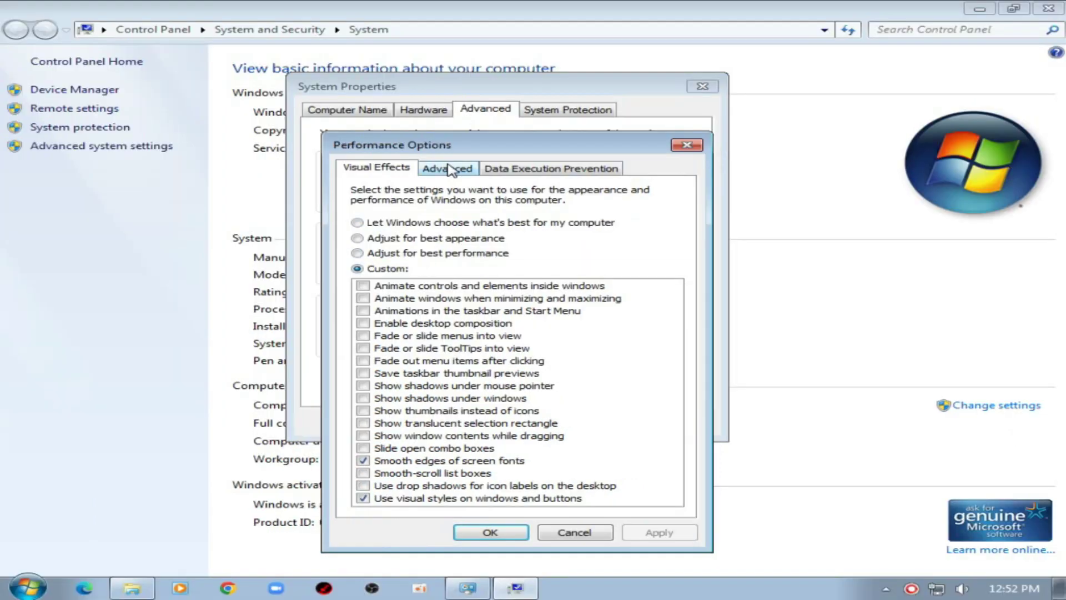
Turn off automatic paging file management for all drives and select a custom paging file size for drive C:.
click(451, 169)
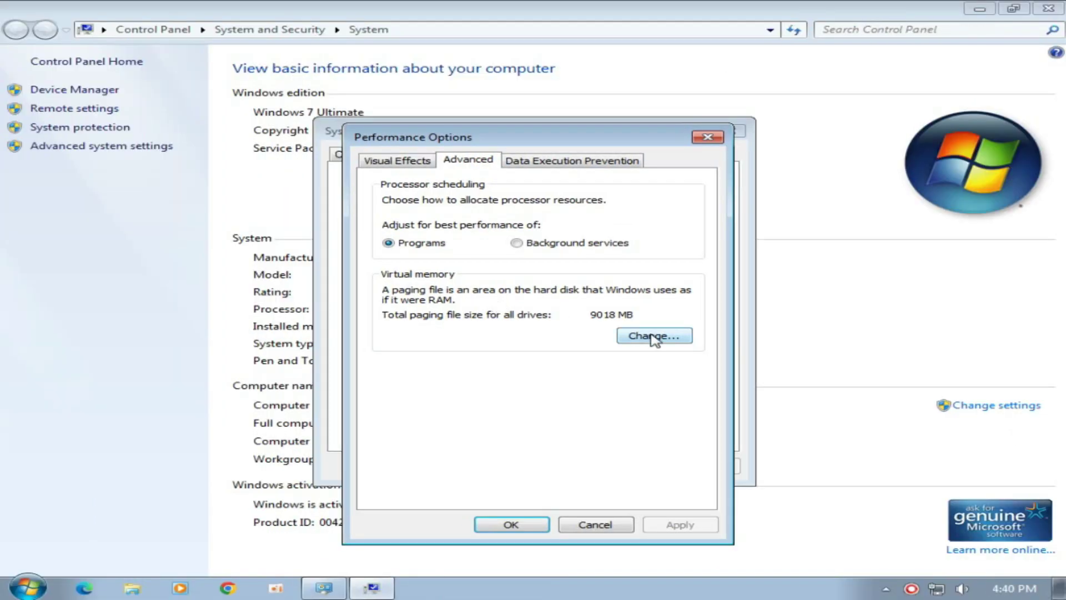
click(653, 336)
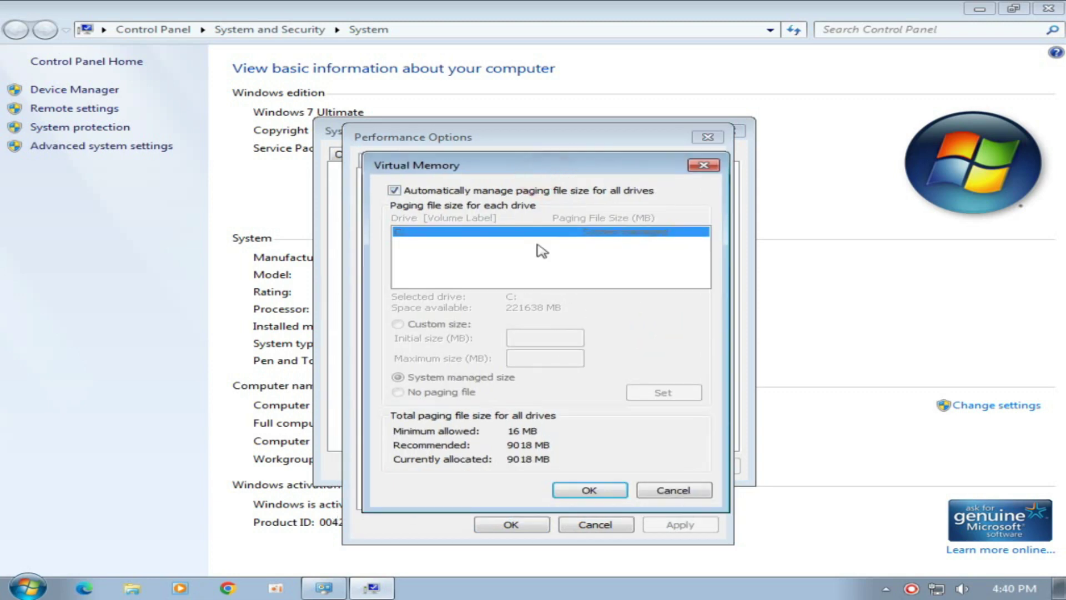
click(401, 190)
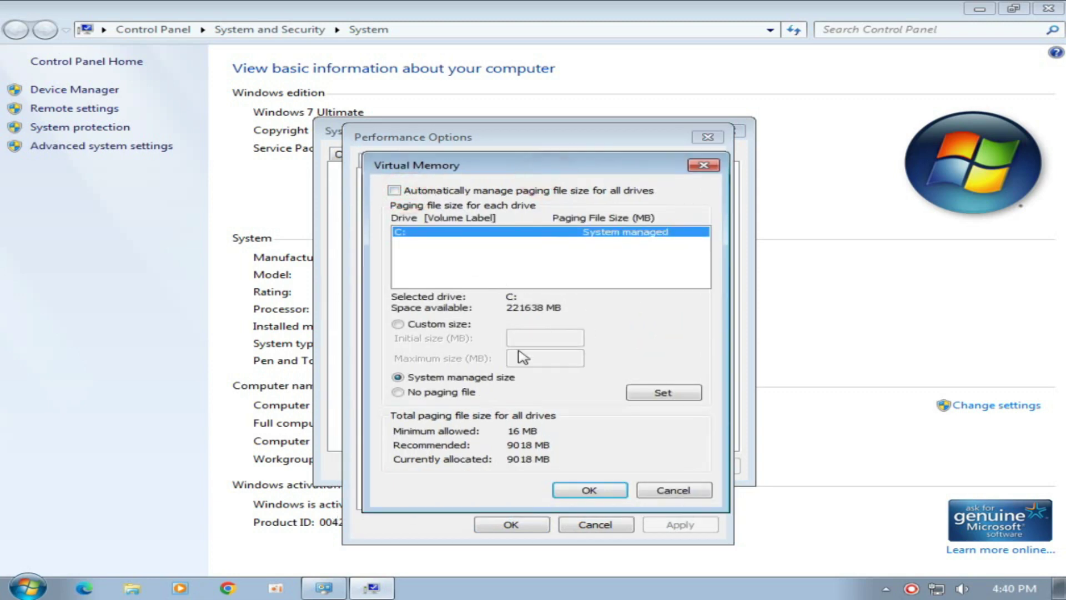
click(416, 328)
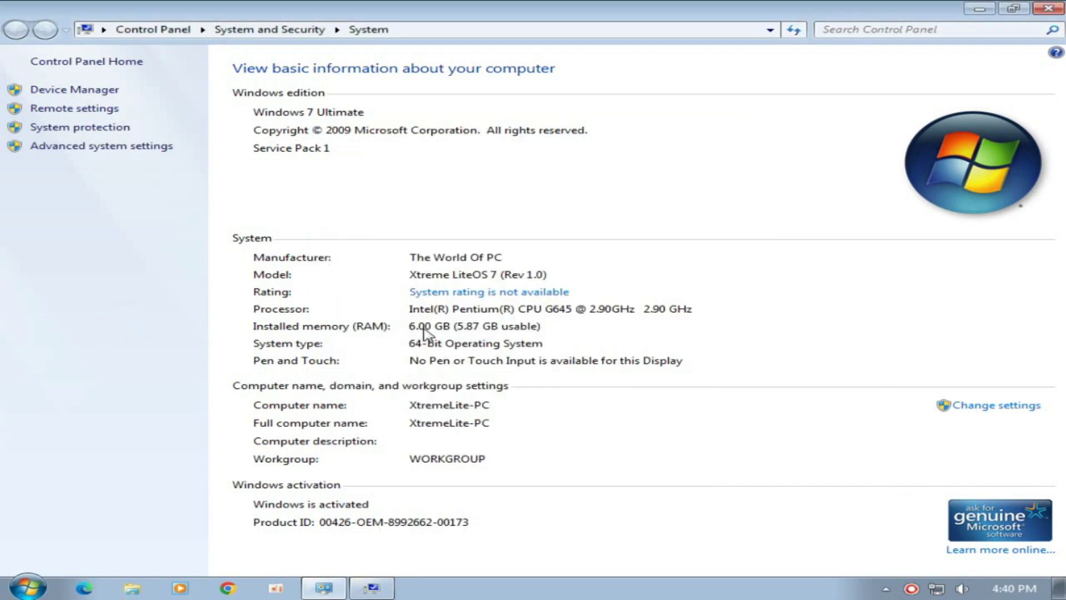
click(383, 580)
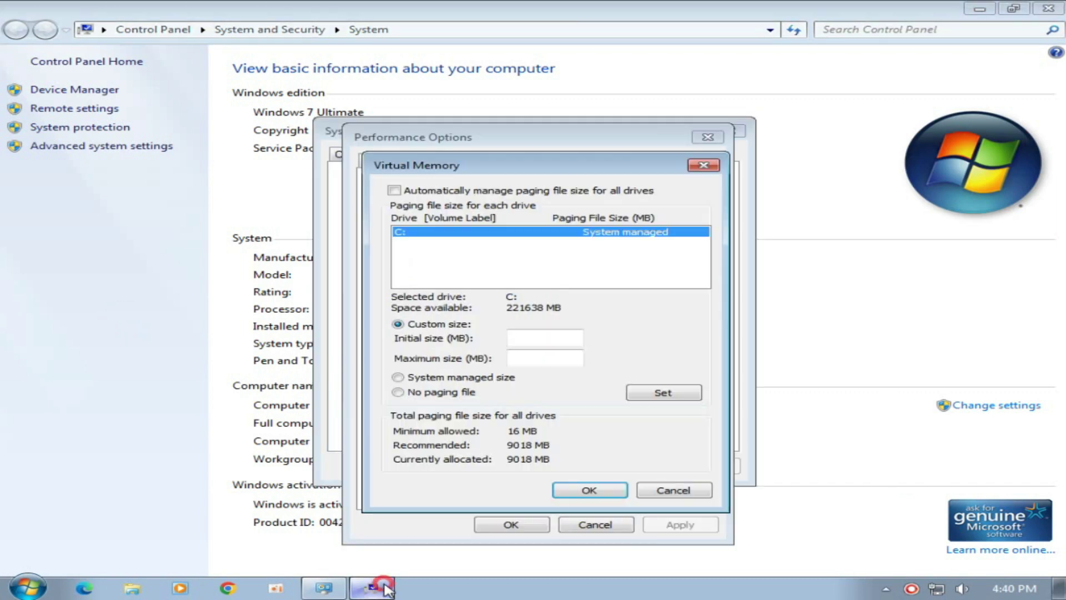
click(524, 337)
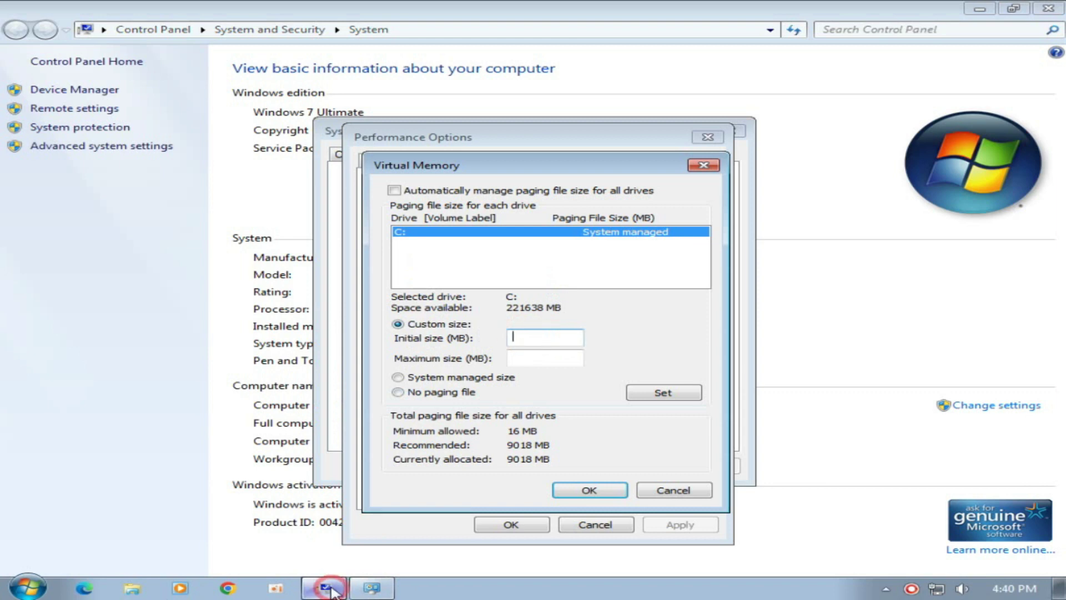
Open Calculator and place it over the virtual memory settings.
click(25, 588)
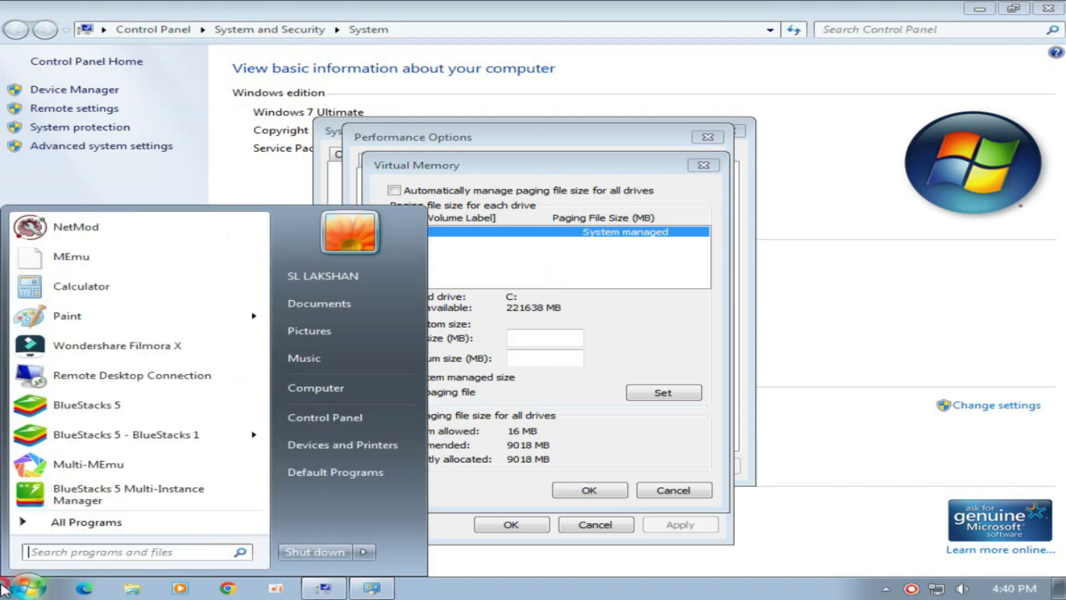
click(80, 287)
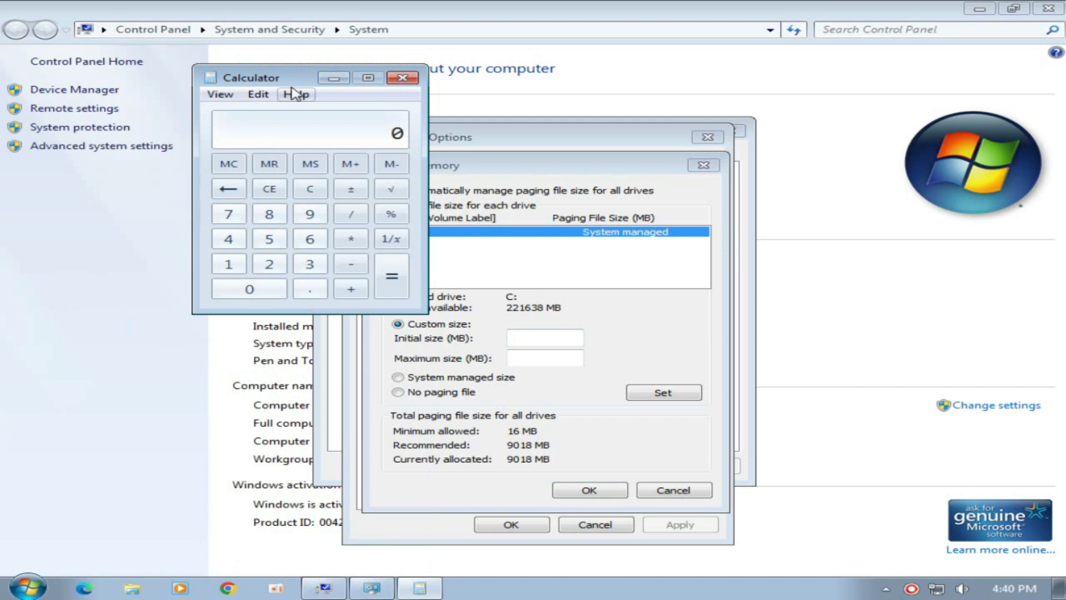
drag(294, 73, 376, 156)
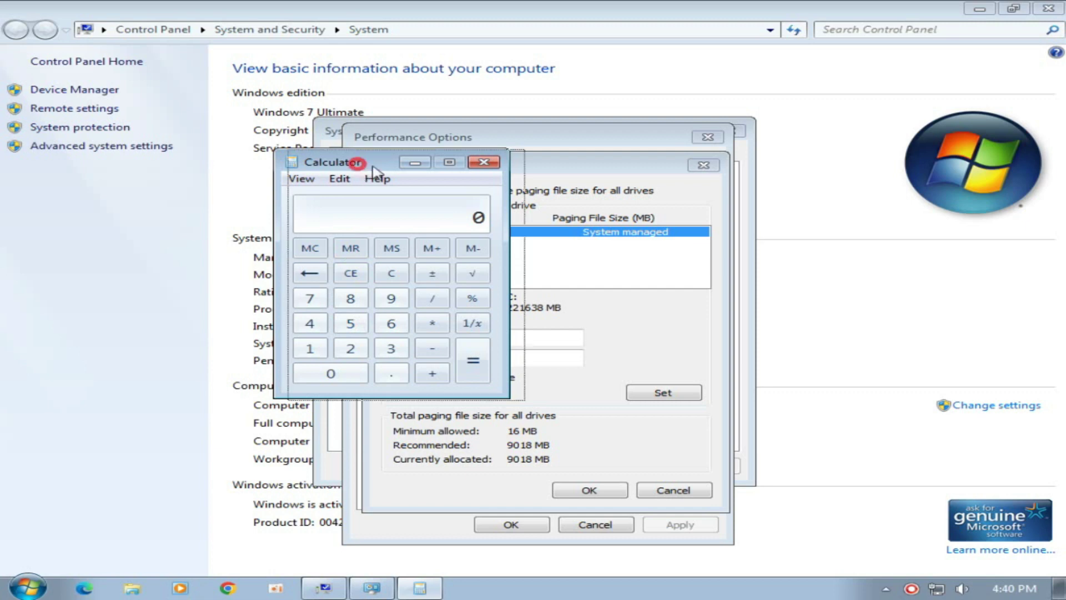
drag(358, 165, 439, 165)
Check the installed memory in the system information, then bring back Calculator and enter 1024.
click(219, 262)
click(401, 329)
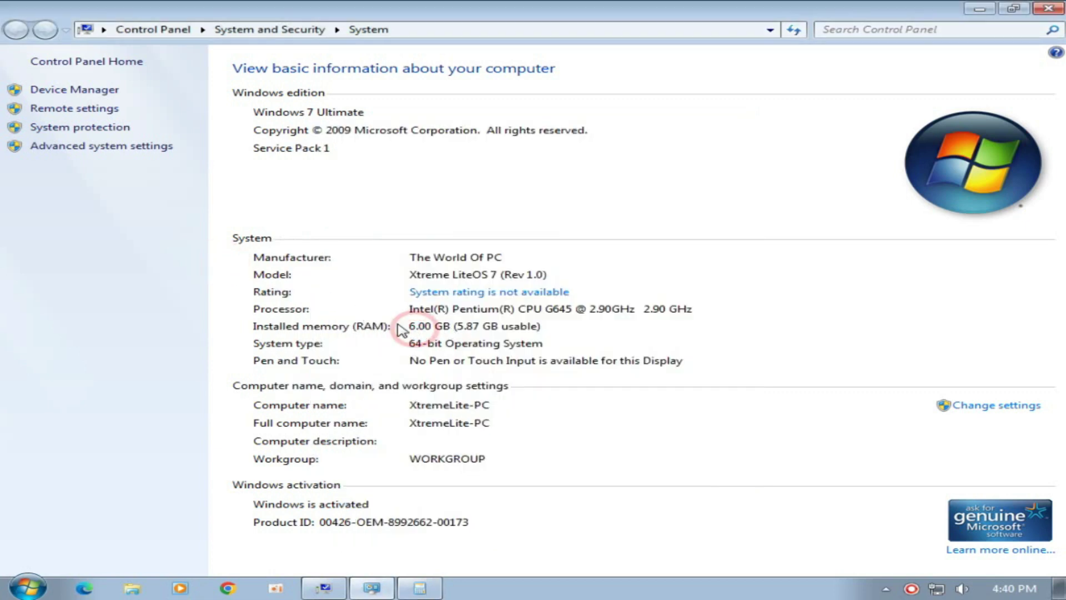
click(405, 587)
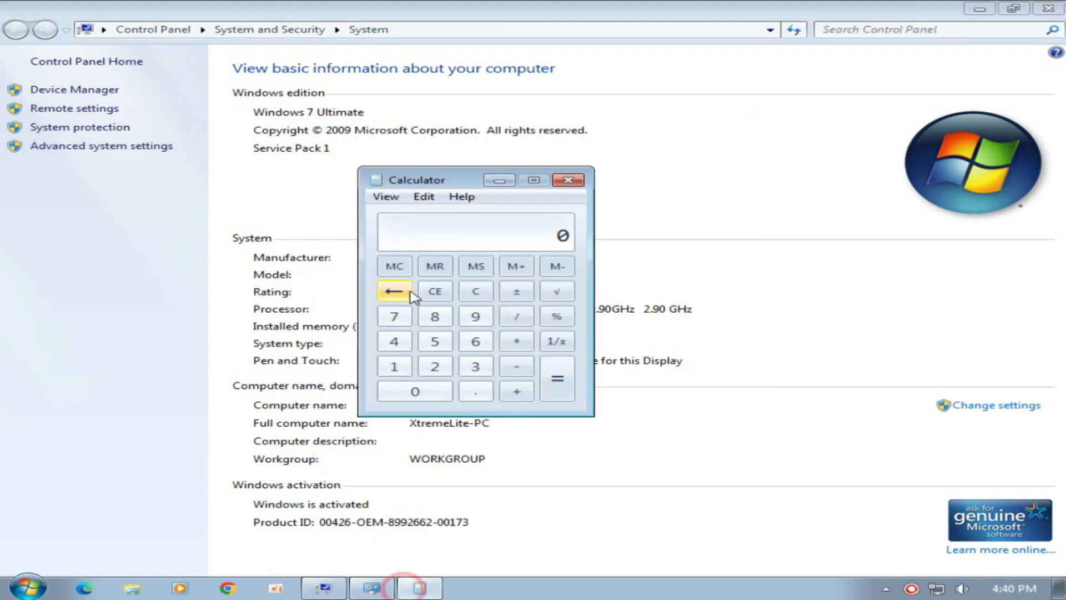
click(431, 398)
click(463, 425)
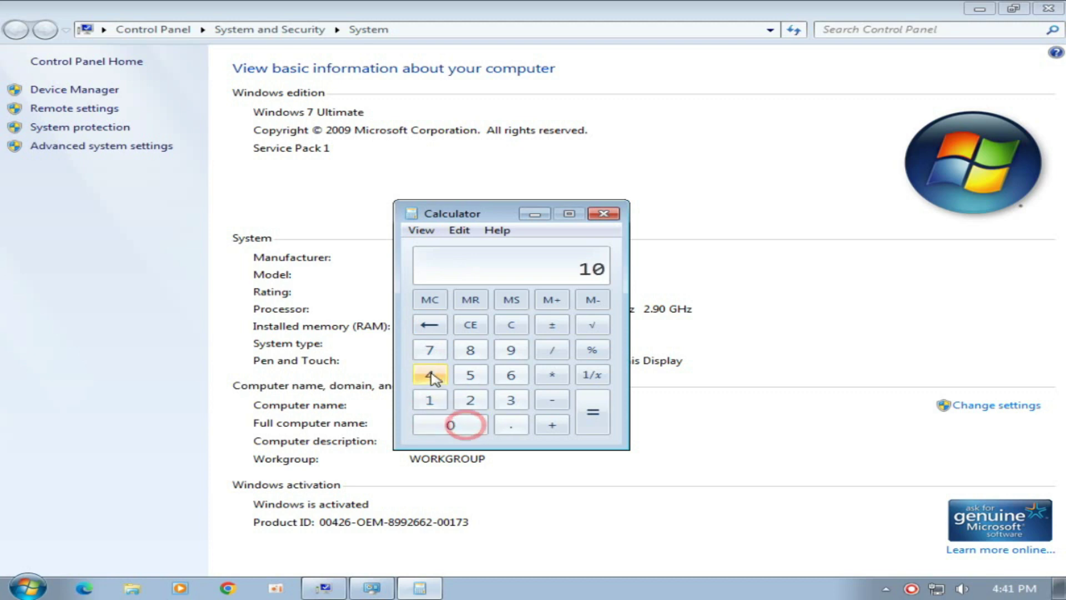
click(470, 399)
click(428, 376)
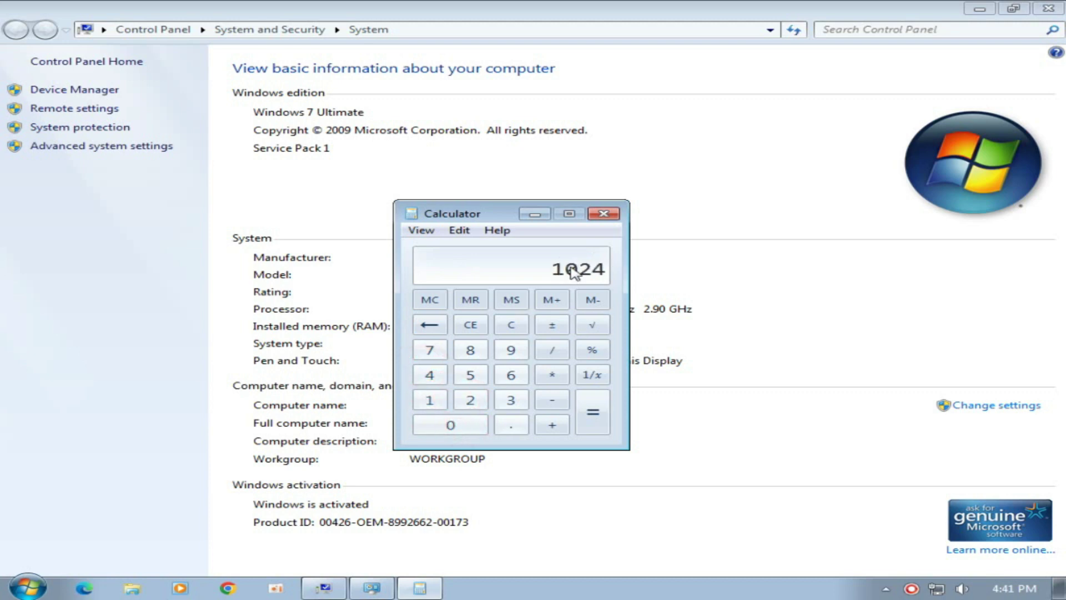
Recheck the installed RAM size in the system information and multiply 1024 by 6 in Calculator.
click(335, 307)
click(411, 329)
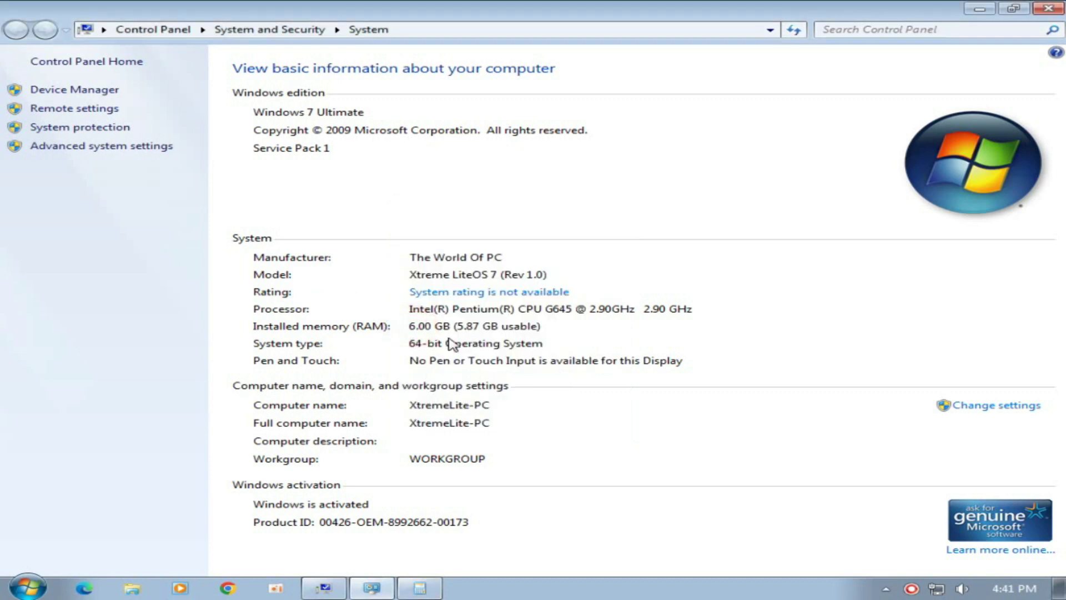
click(422, 587)
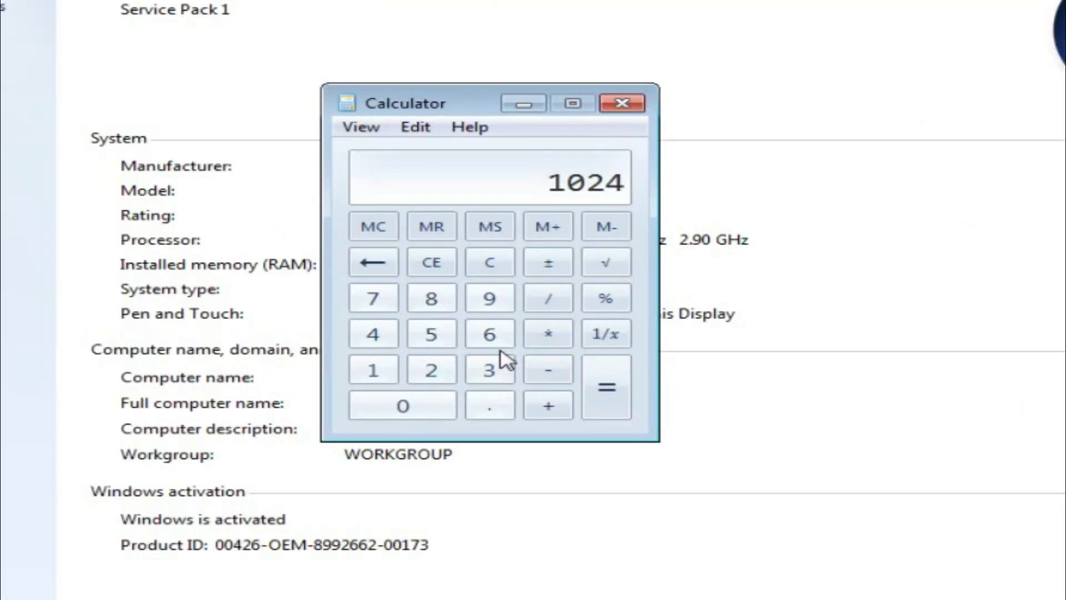
click(552, 338)
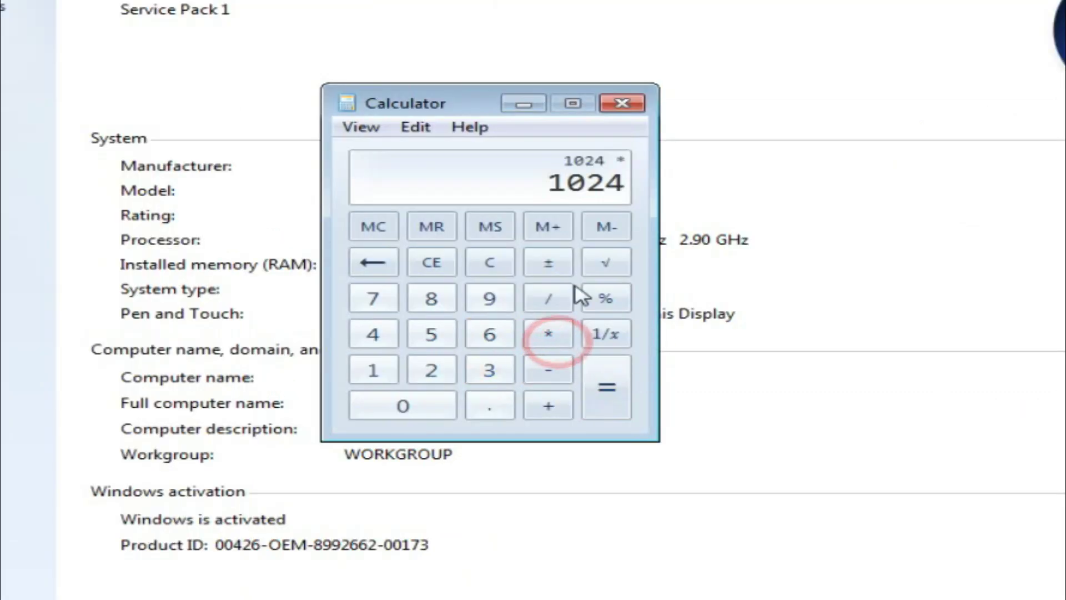
click(487, 337)
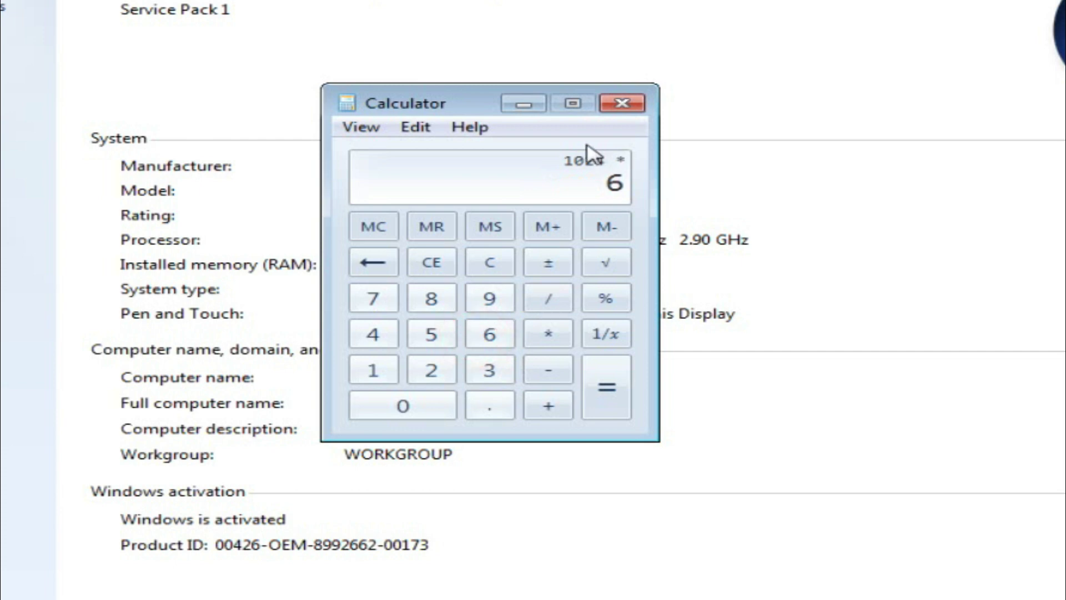
drag(409, 114, 611, 128)
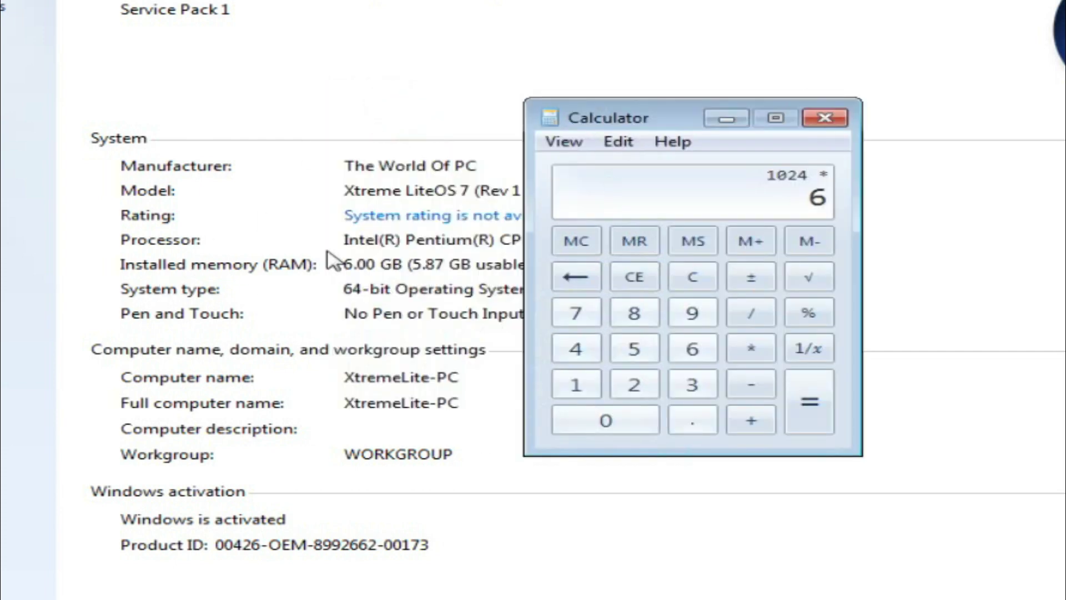
click(807, 421)
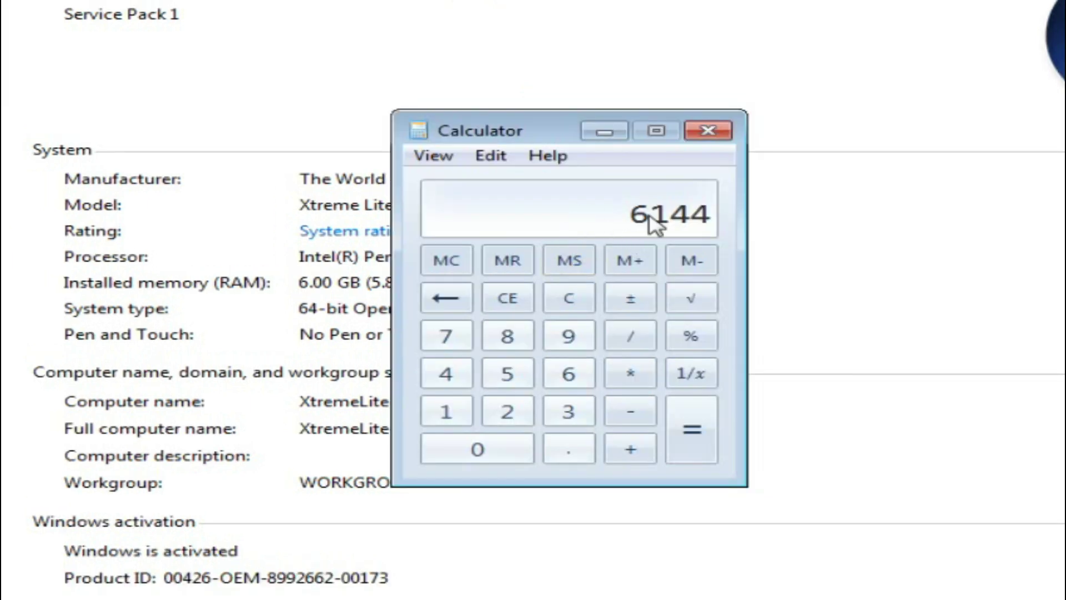
Multiply the calculated memory size by 2 in Calculator.
click(644, 373)
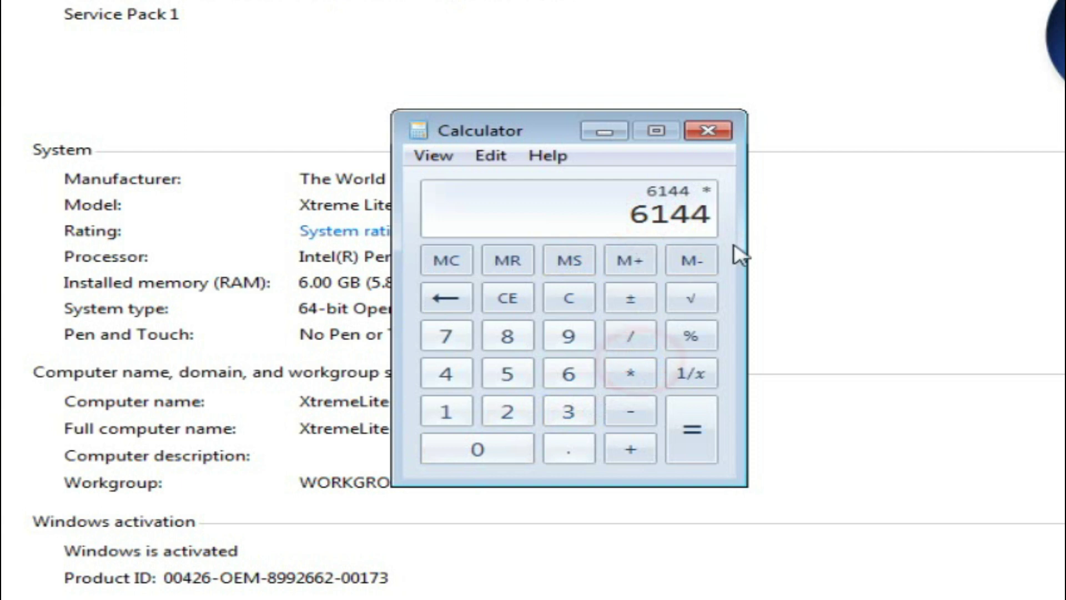
click(514, 419)
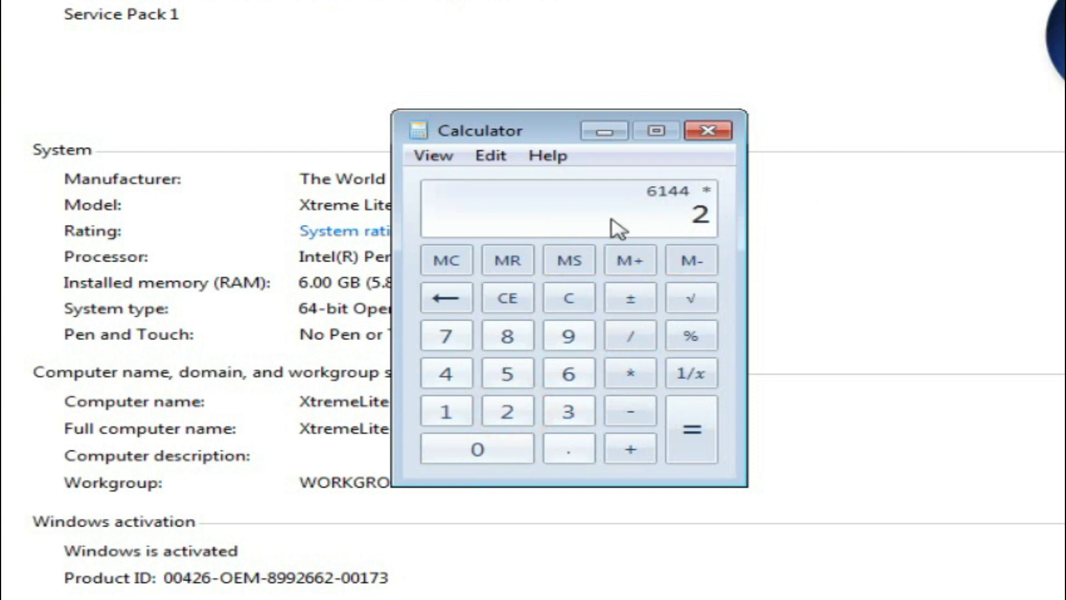
click(701, 433)
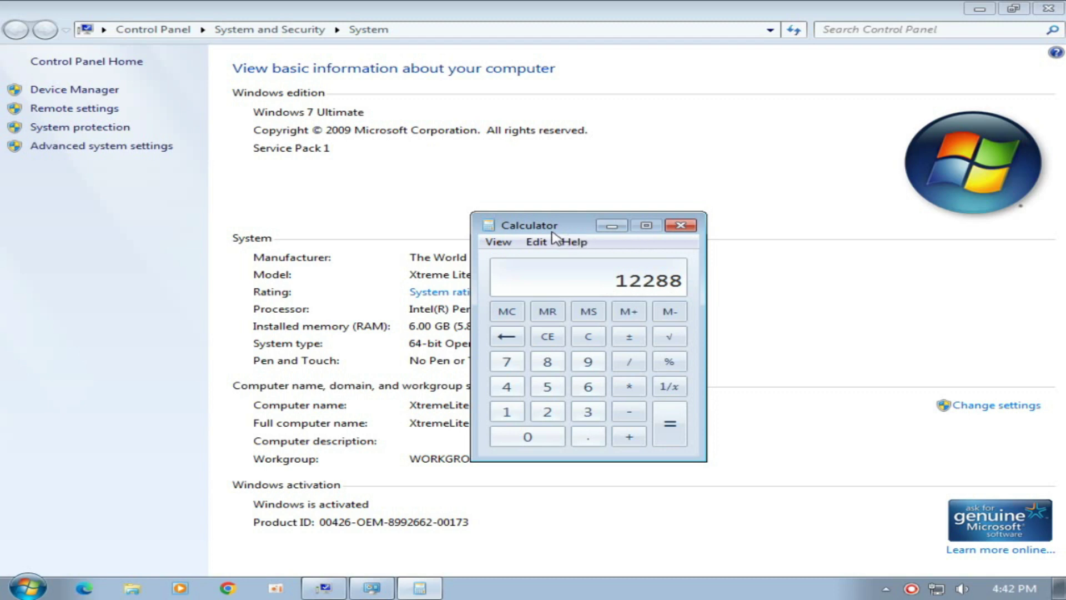
Bring back the Virtual Memory settings and place Calculator beside them so both are readable.
drag(554, 233, 639, 234)
click(345, 586)
drag(495, 159, 375, 173)
drag(487, 171, 587, 147)
click(784, 281)
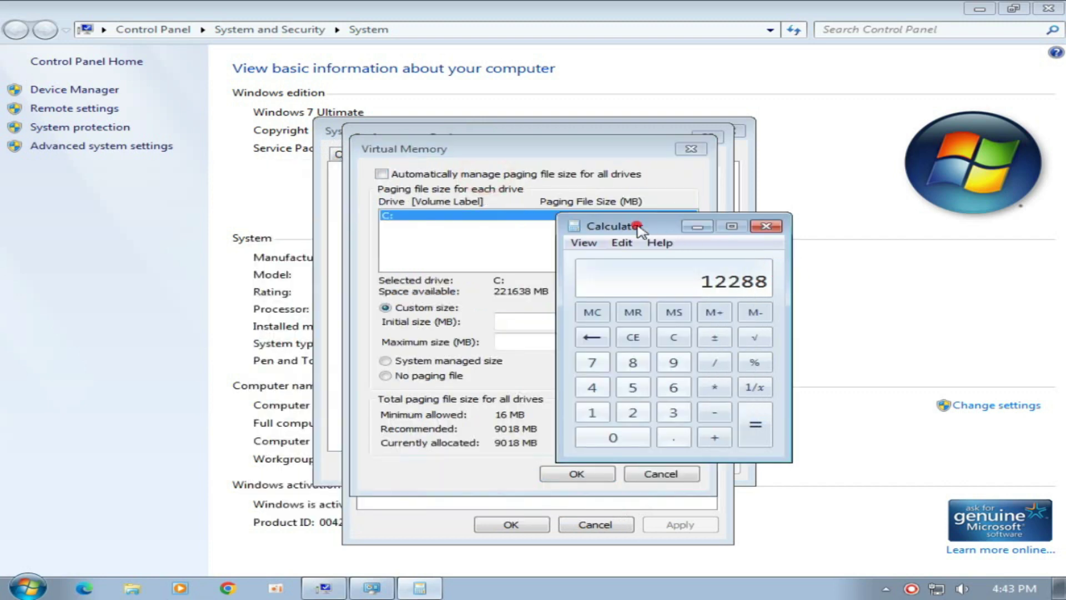
drag(638, 228, 838, 228)
Set both the initial and maximum custom paging file size for drive C: to 12288 MB.
click(391, 310)
click(536, 321)
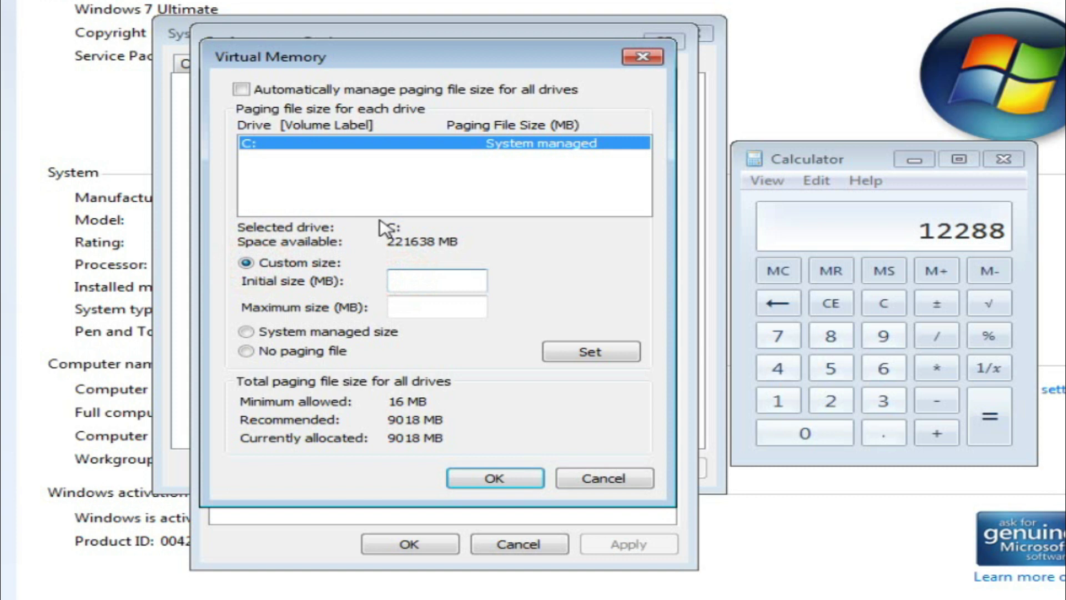
text(12288)
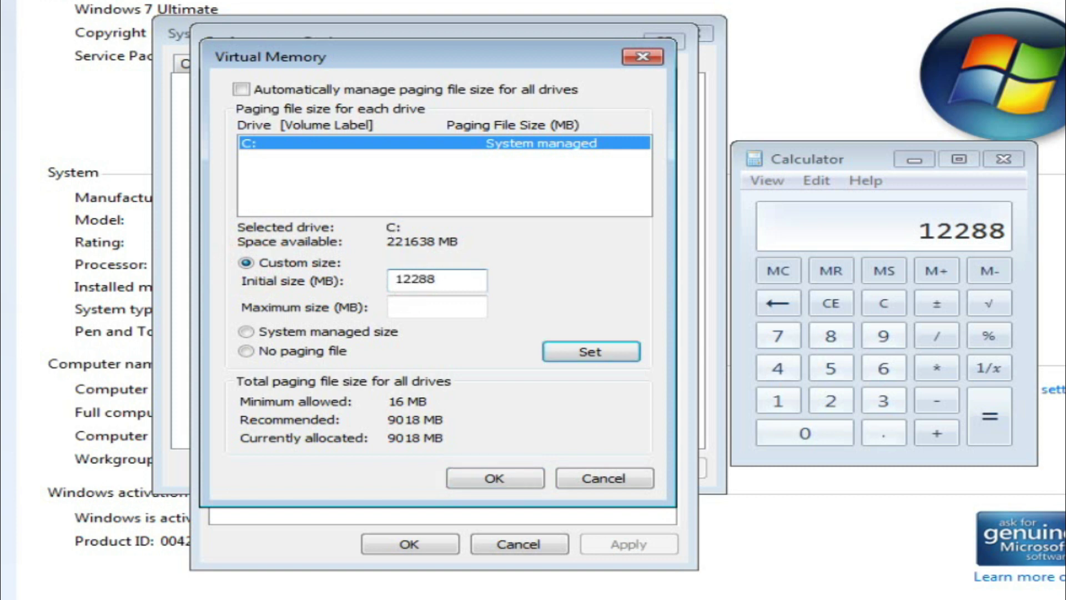
click(402, 300)
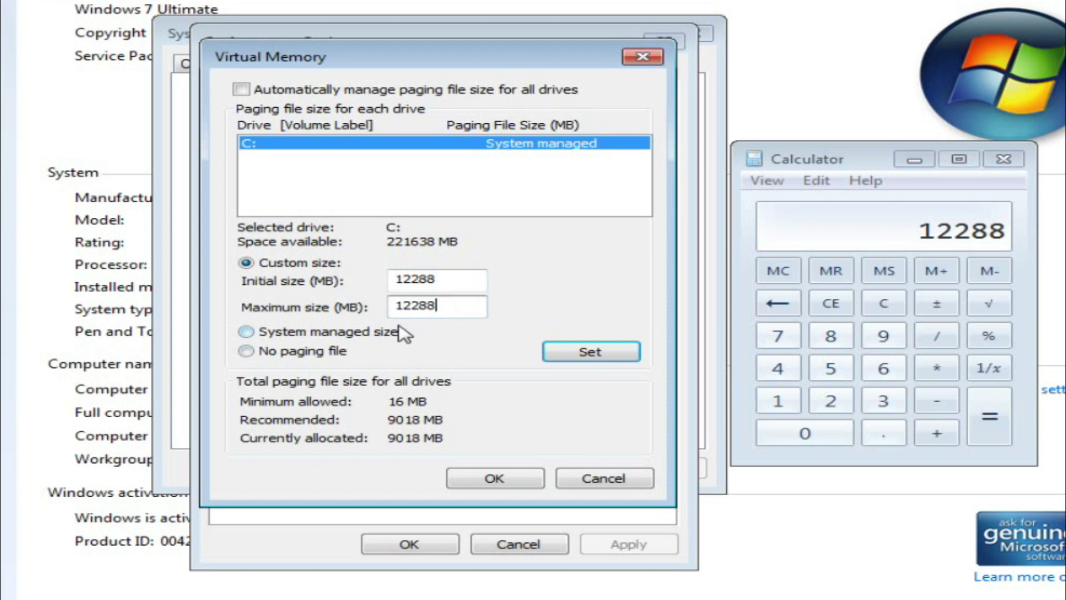
double_click(452, 275)
double_click(473, 299)
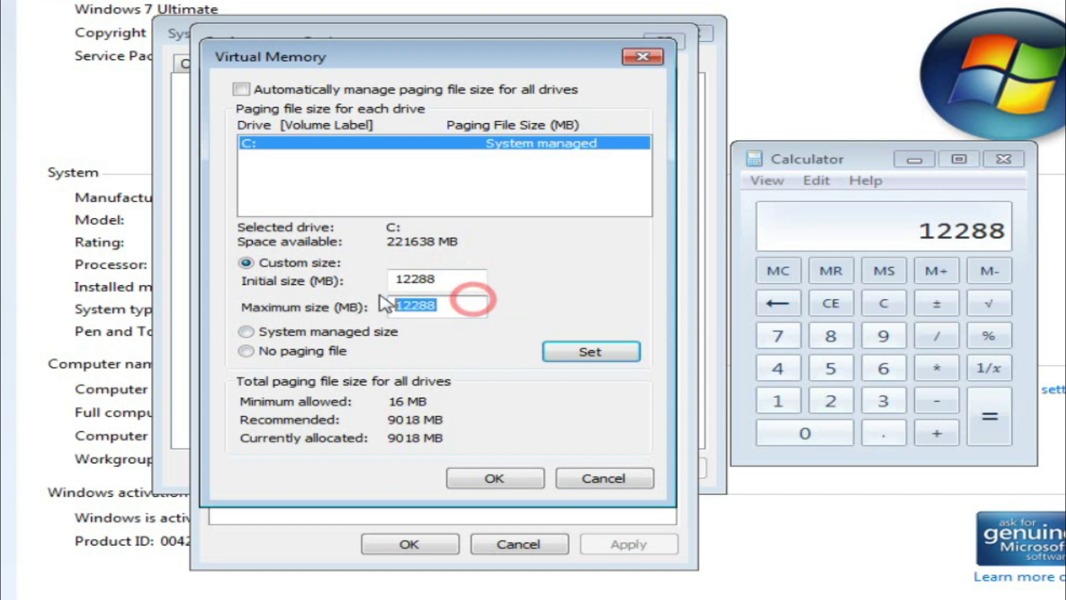
click(468, 279)
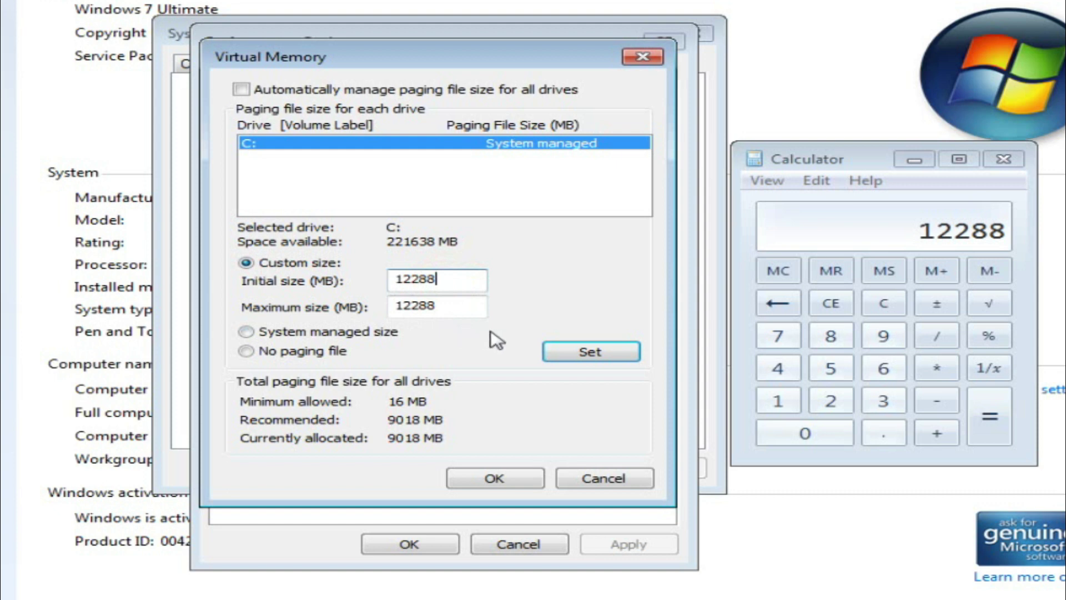
Assign the custom paging file size to drive C: and confirm the virtual memory, performance and system property changes.
click(584, 351)
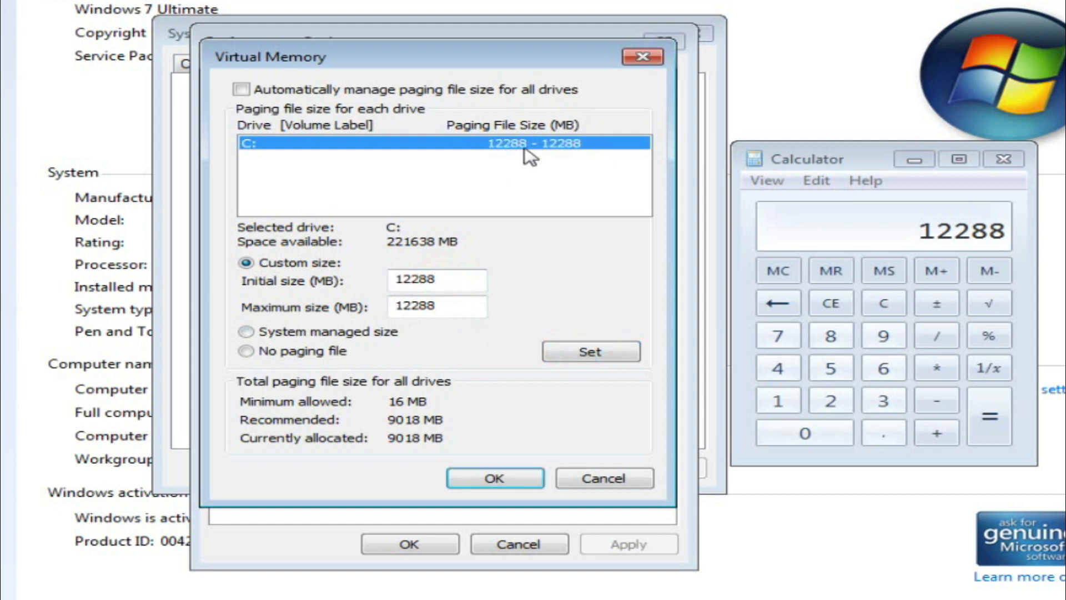
click(469, 478)
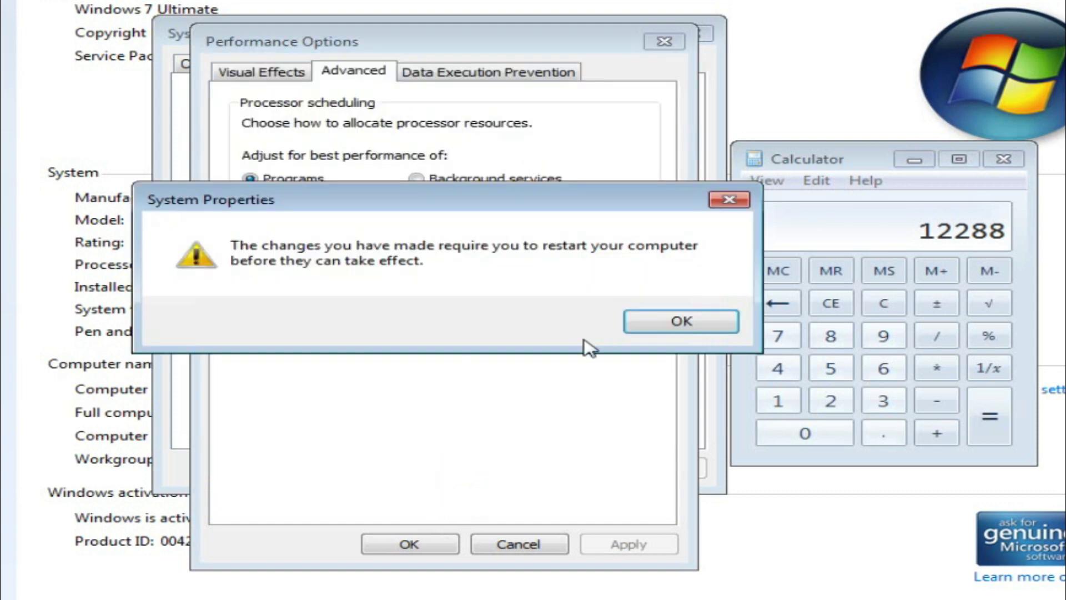
click(555, 257)
click(704, 321)
click(625, 545)
click(410, 544)
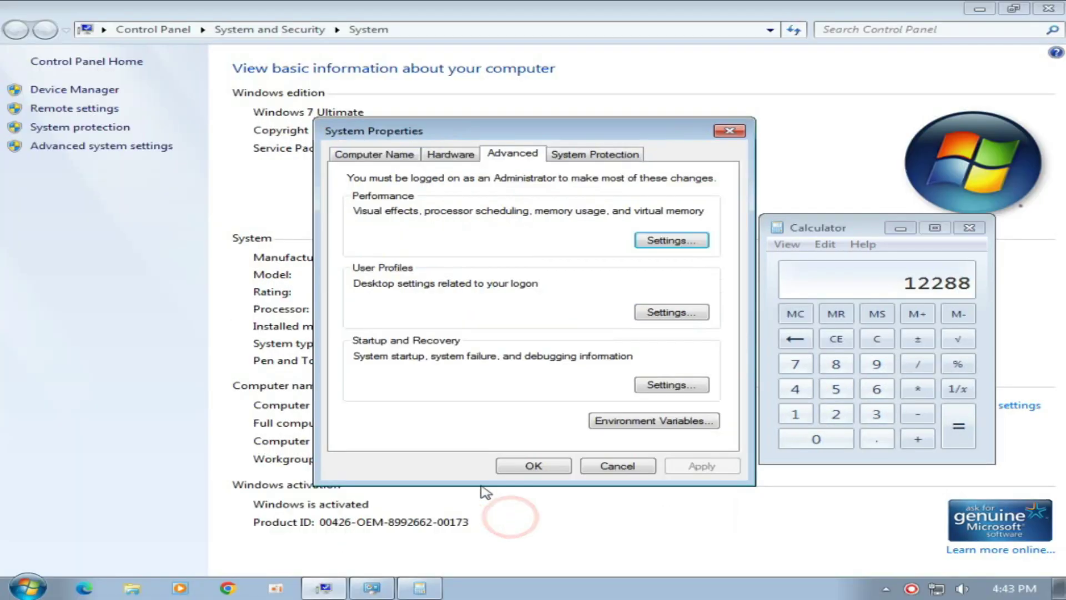
click(528, 466)
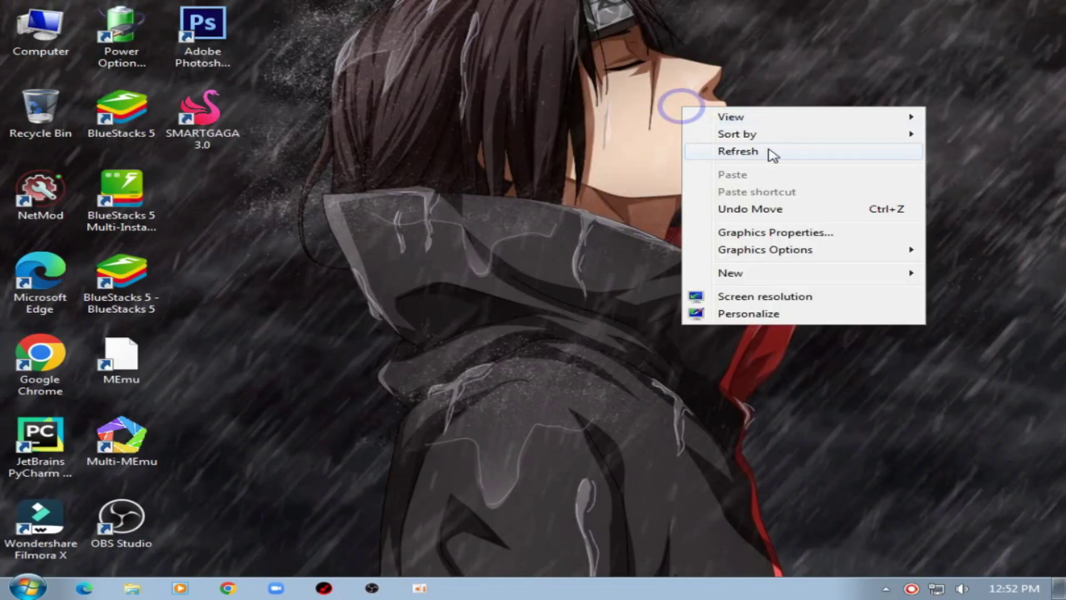
Refresh the desktop twice.
click(771, 153)
right_click(570, 122)
click(629, 172)
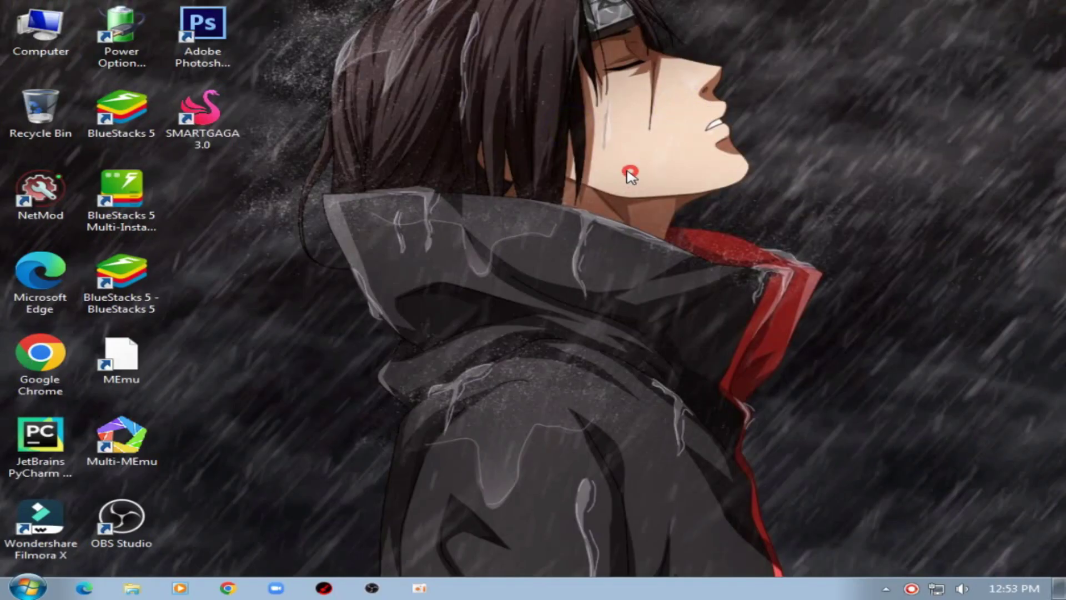
Open the Intel Graphics and Media Control Panel from the desktop's graphics properties in Basic Mode.
right_click(536, 146)
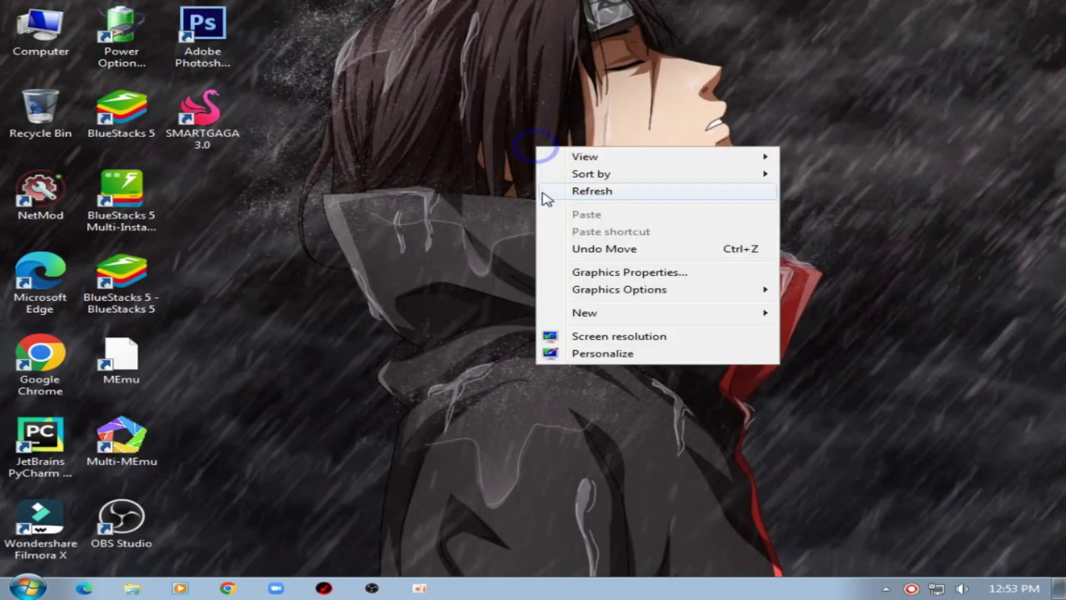
click(643, 272)
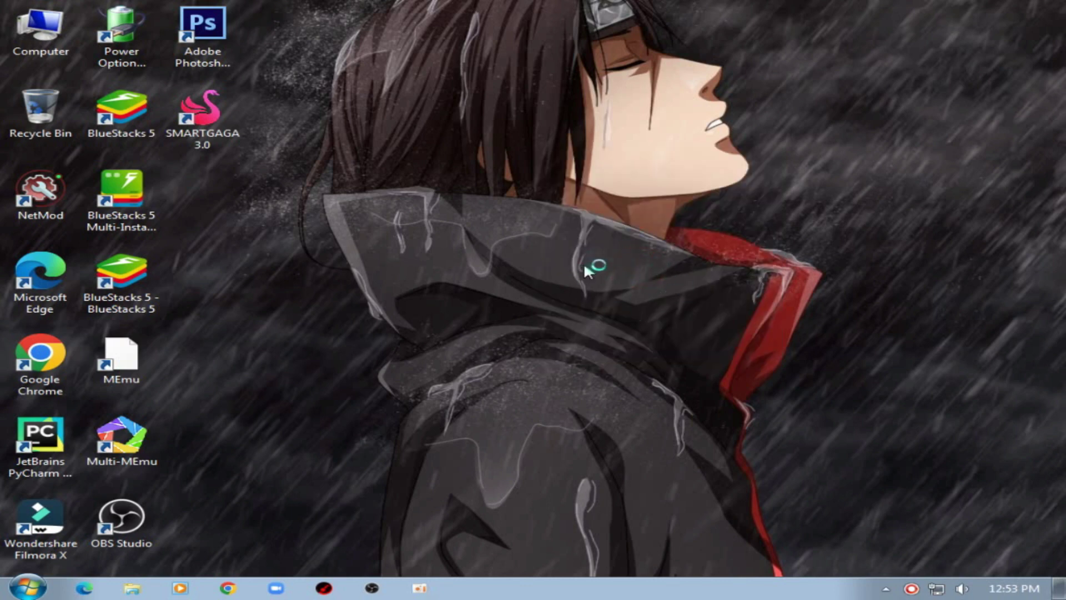
click(884, 588)
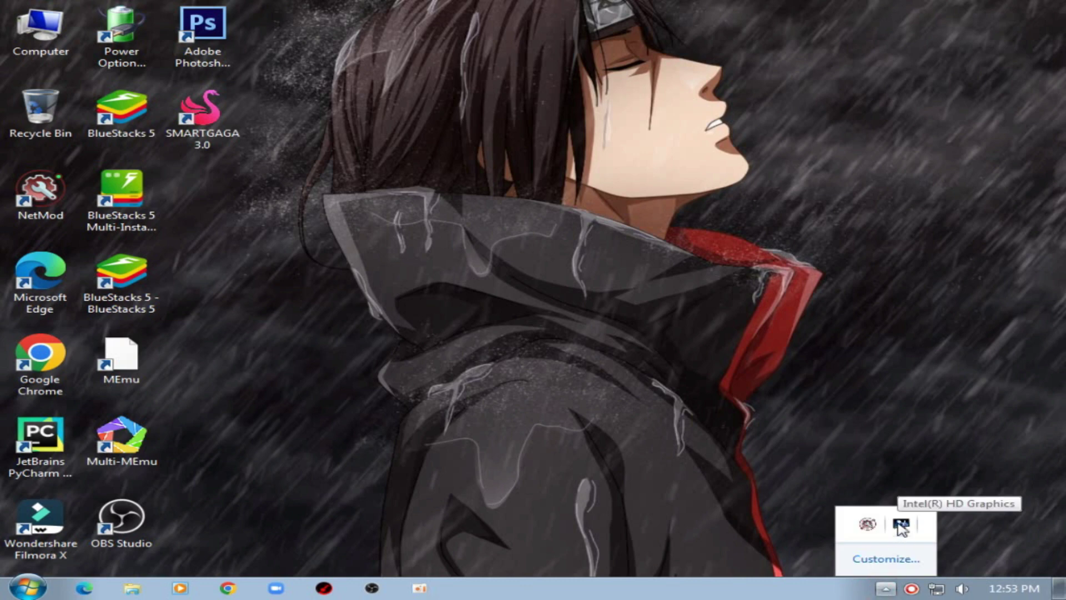
click(654, 300)
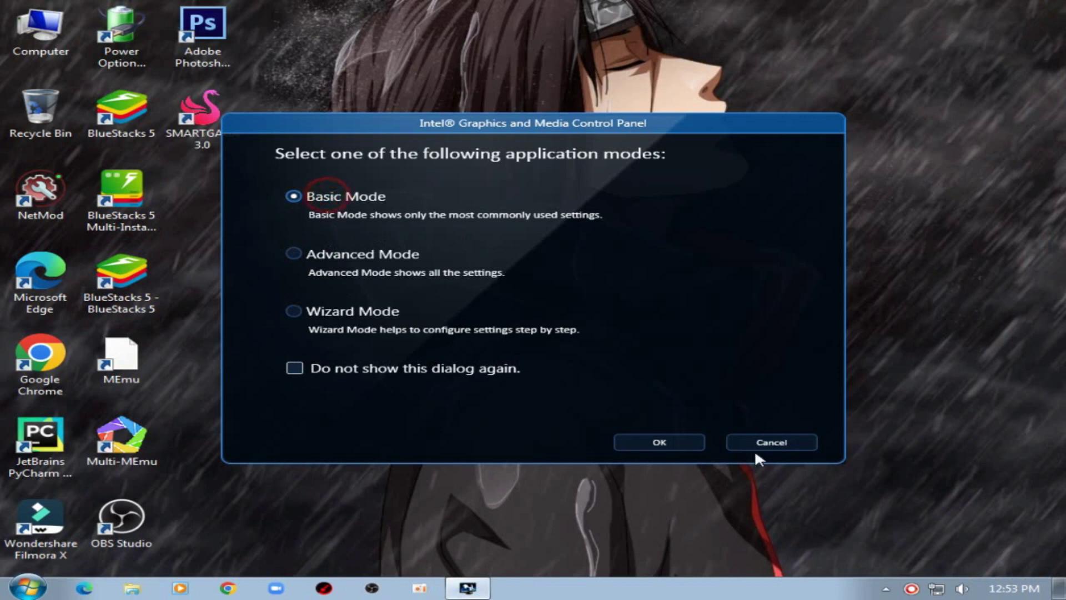
key(Return)
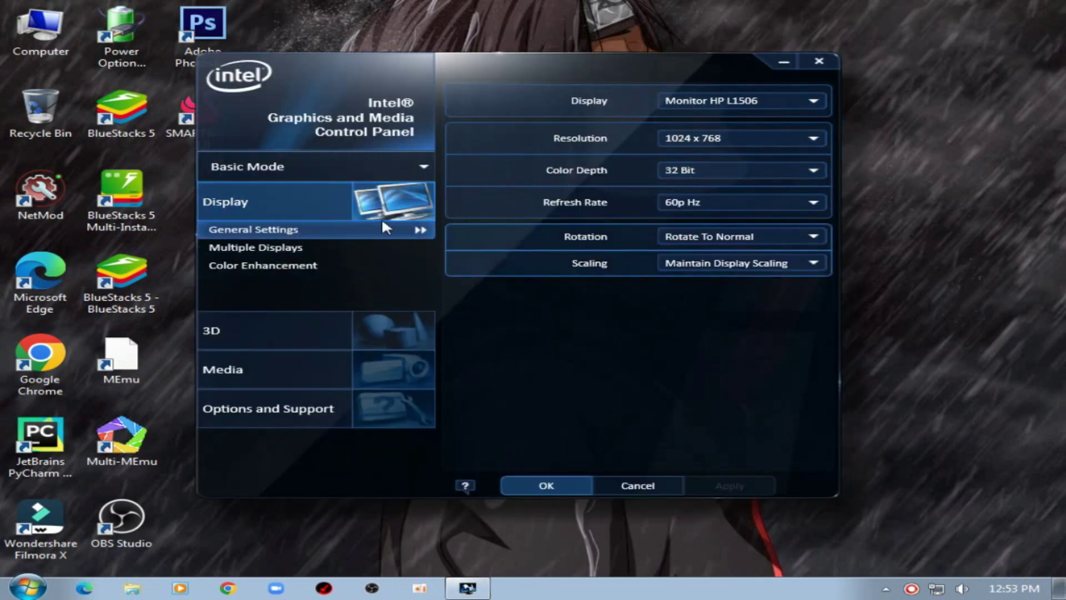
Look over the display settings, then set the 3D Preference to Performance in the 3D settings.
click(281, 248)
click(297, 264)
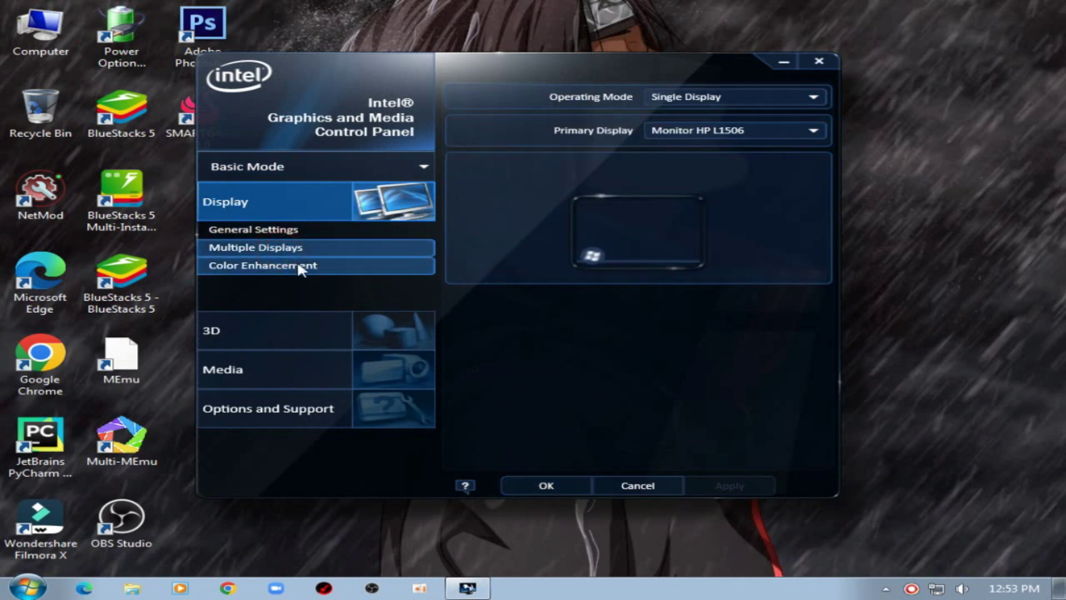
click(276, 313)
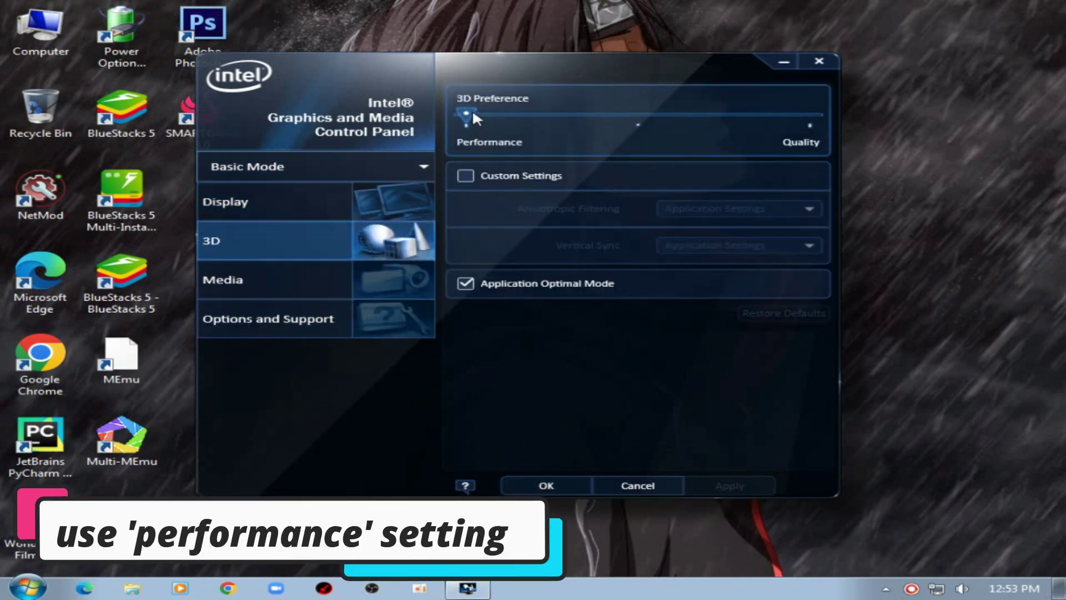
click(613, 127)
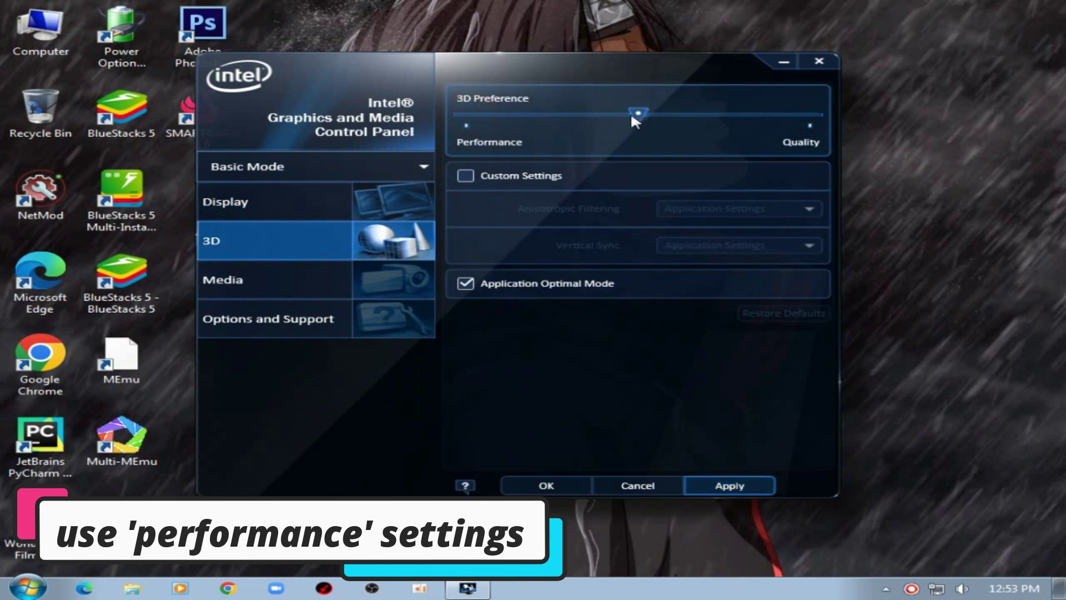
drag(635, 116, 475, 111)
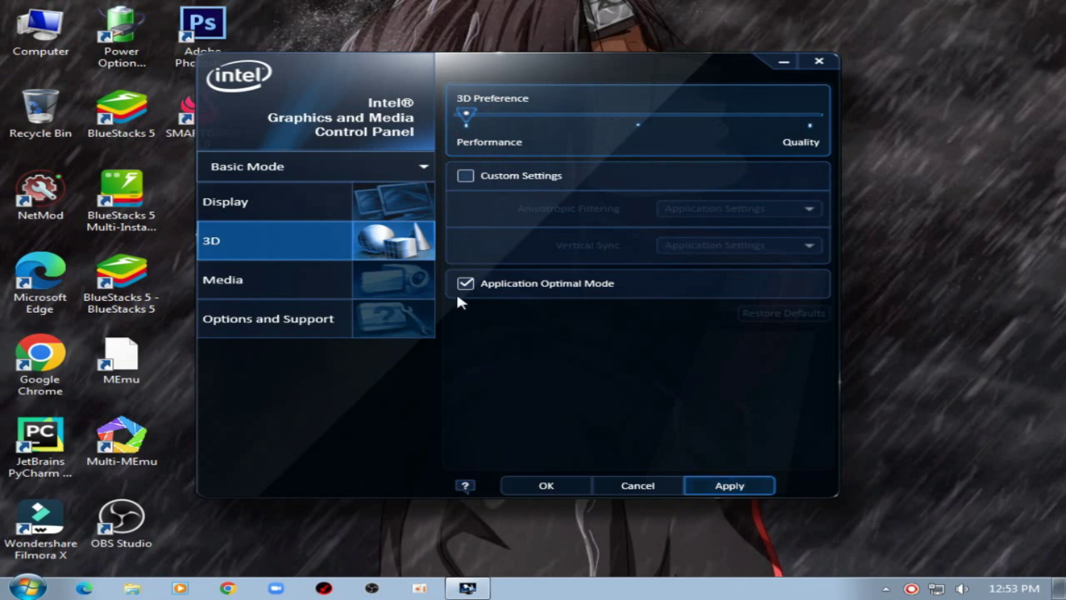
View the Media and the Options and Support settings, then return to the 3D settings.
click(251, 285)
click(326, 395)
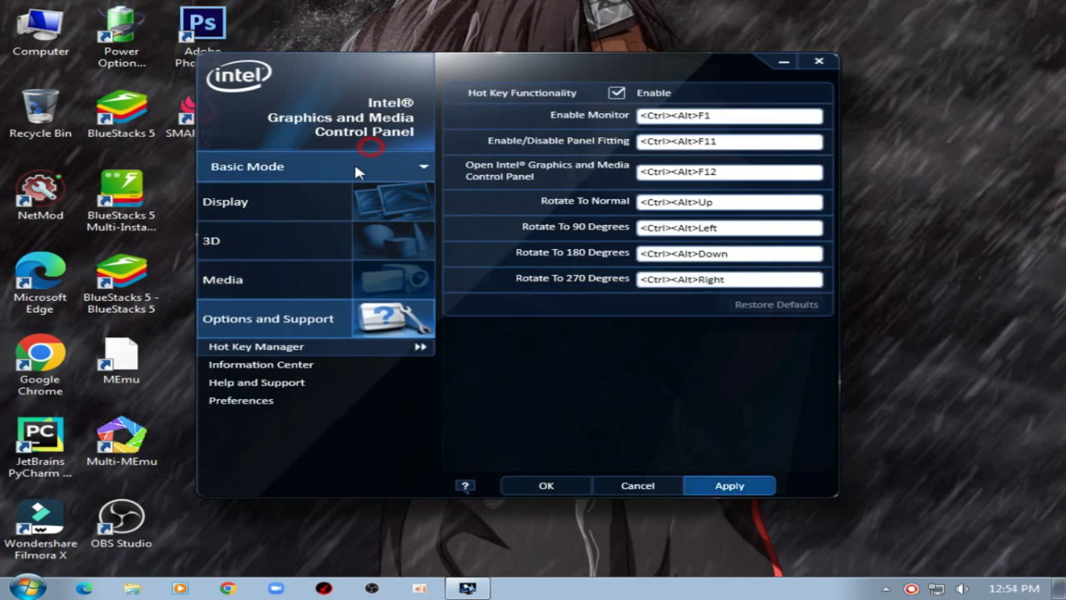
click(288, 230)
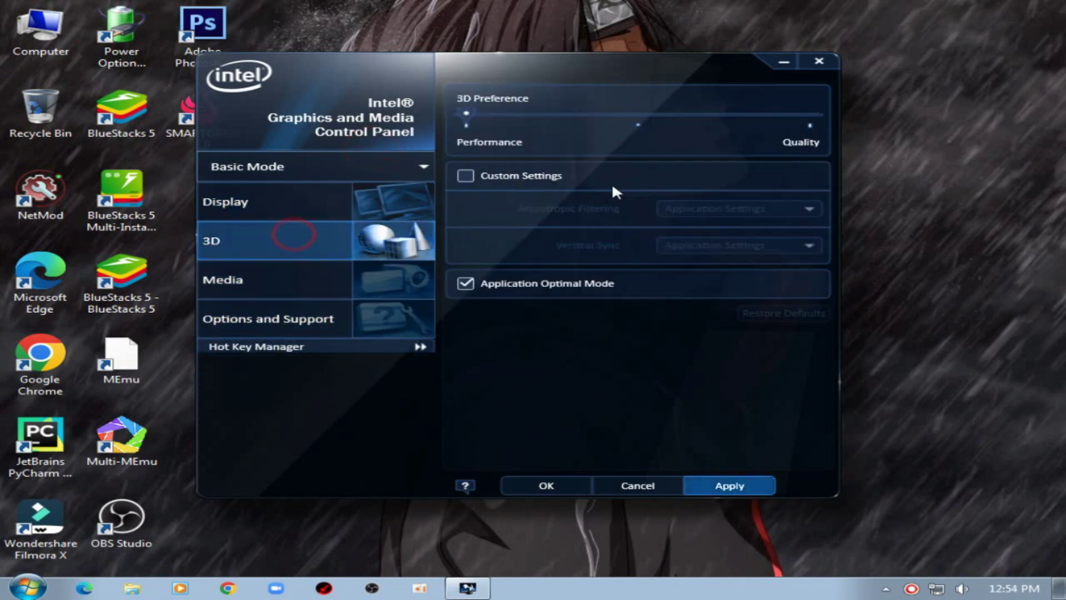
Close the Intel Graphics and Media Control Panel and refresh the desktop.
click(641, 485)
right_click(463, 149)
click(547, 193)
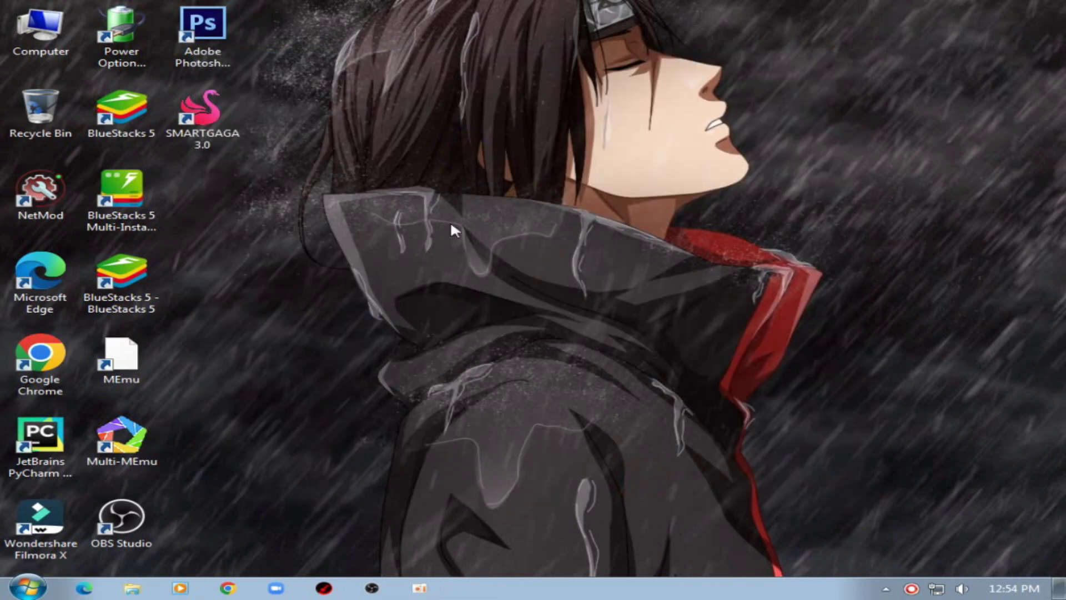
View the Power Options in the Control Panel's System and Security category, then return to the desktop.
click(25, 585)
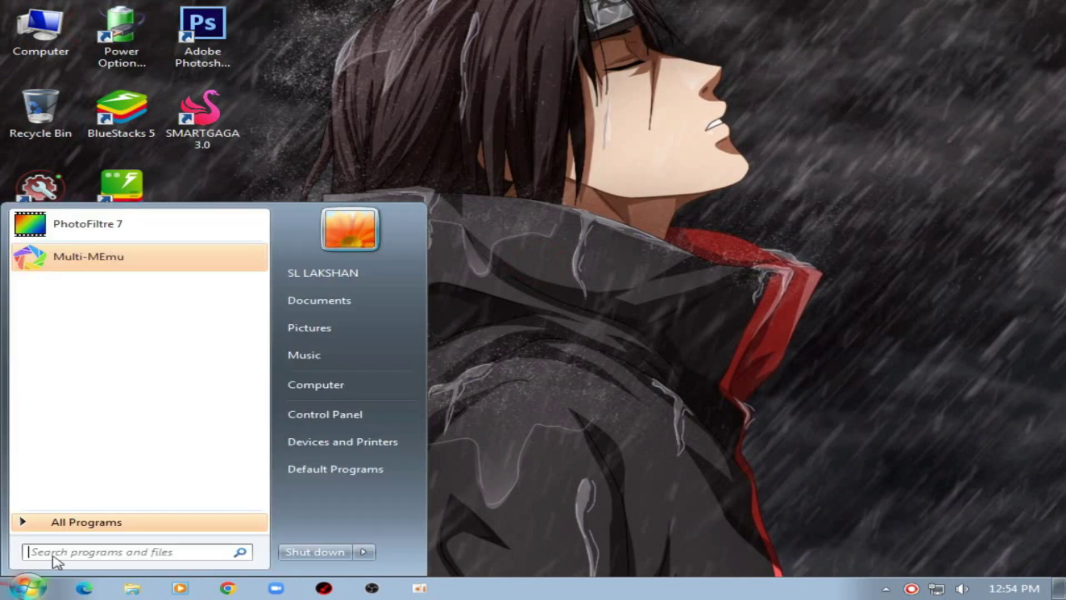
click(306, 414)
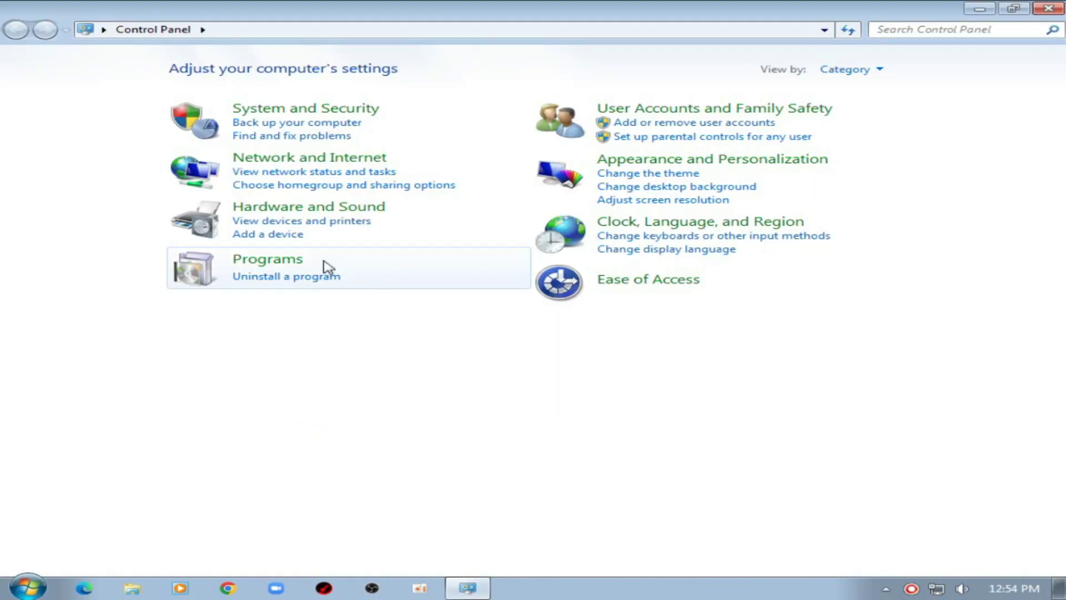
click(269, 111)
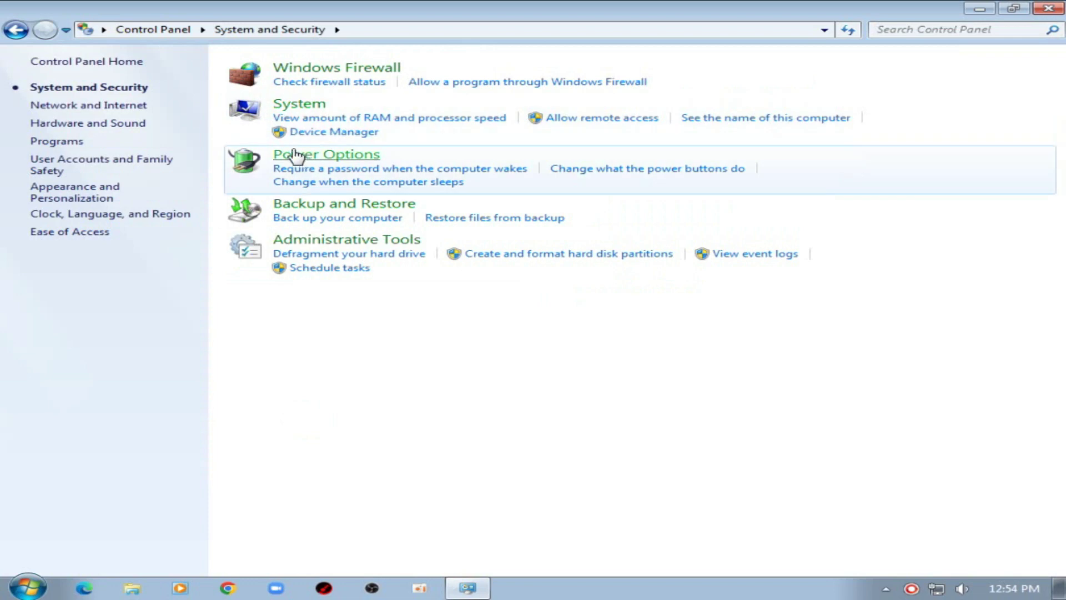
click(312, 161)
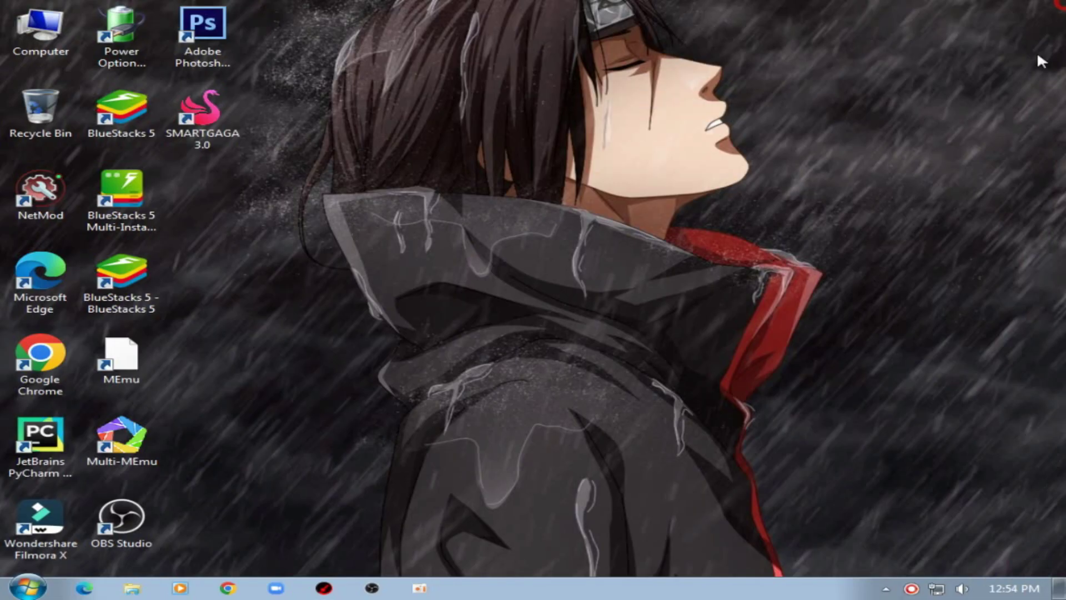
right_click(627, 61)
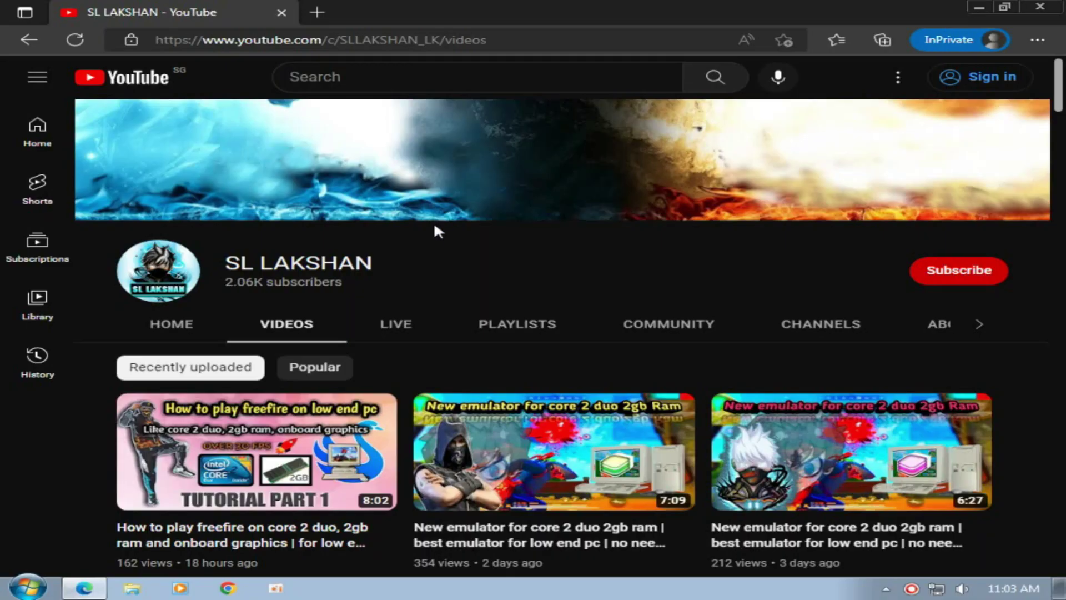
Look through the uploaded videos on the YouTube channel's videos page in Microsoft Edge.
scroll(253, 207, down, 7)
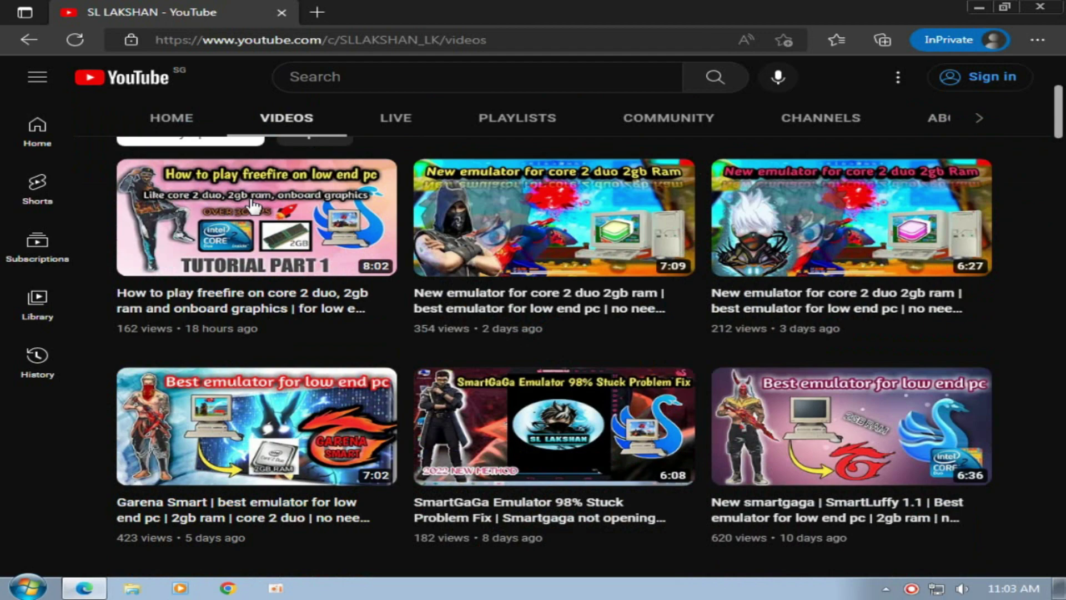
scroll(409, 321, down, 3)
scroll(403, 321, down, 8)
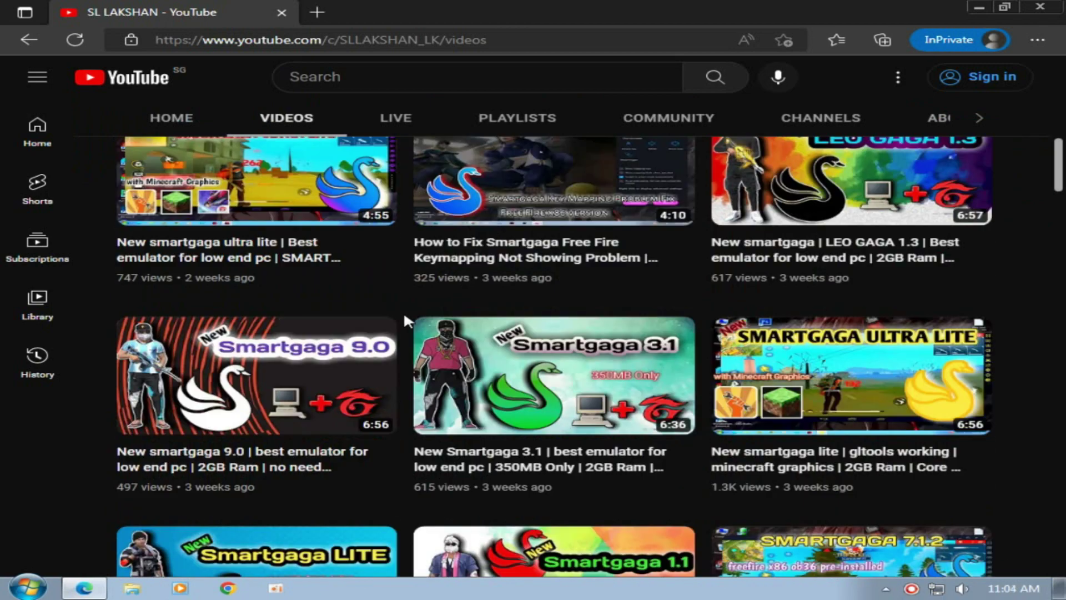
scroll(268, 329, down, 6)
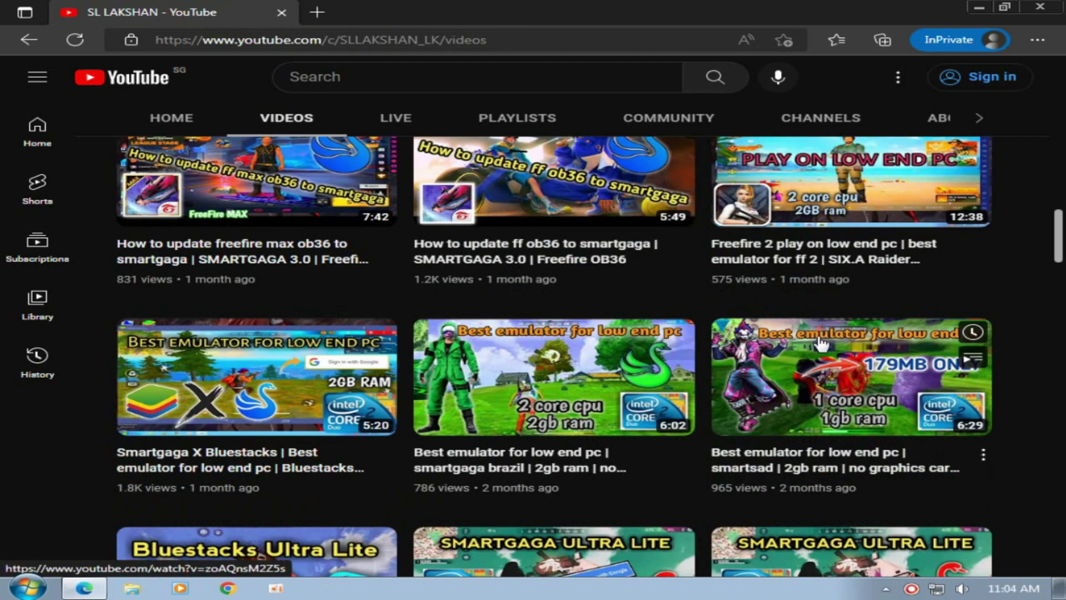
scroll(577, 350, down, 10)
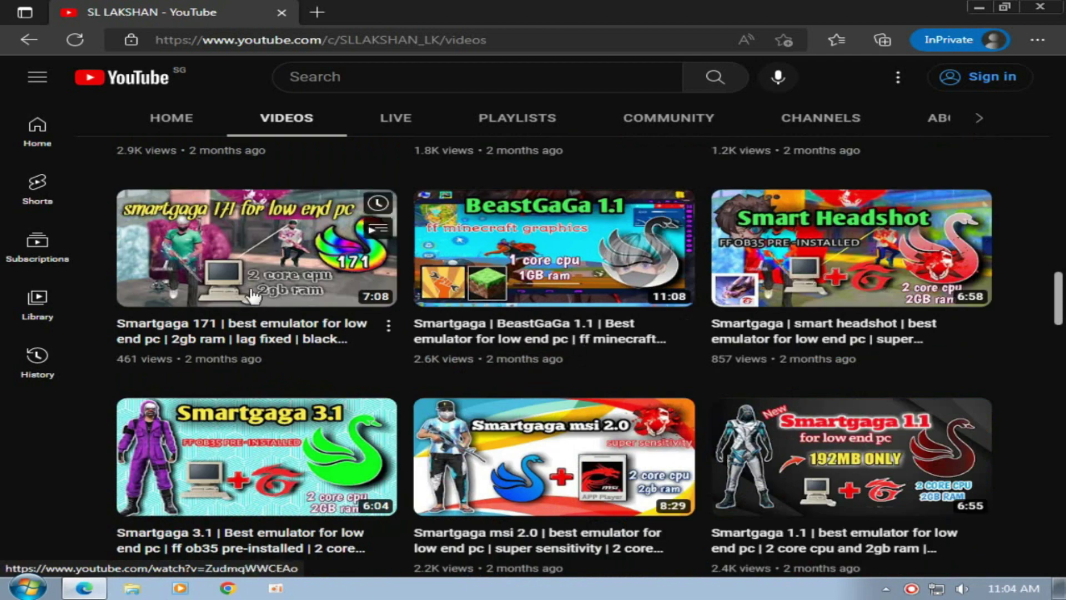
scroll(577, 350, down, 18)
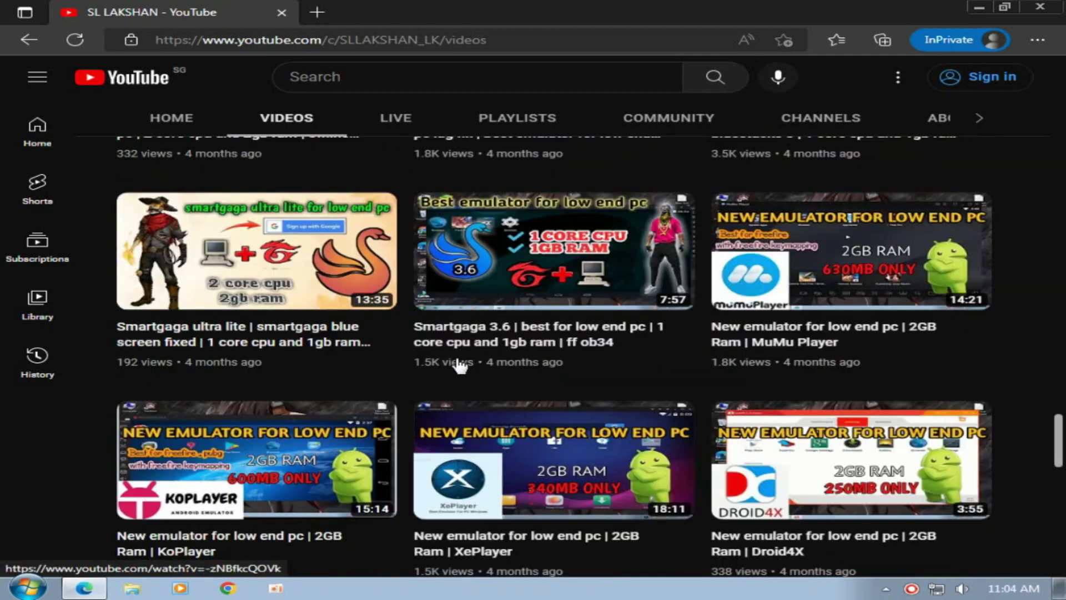
scroll(563, 330, down, 15)
scroll(535, 350, down, 3)
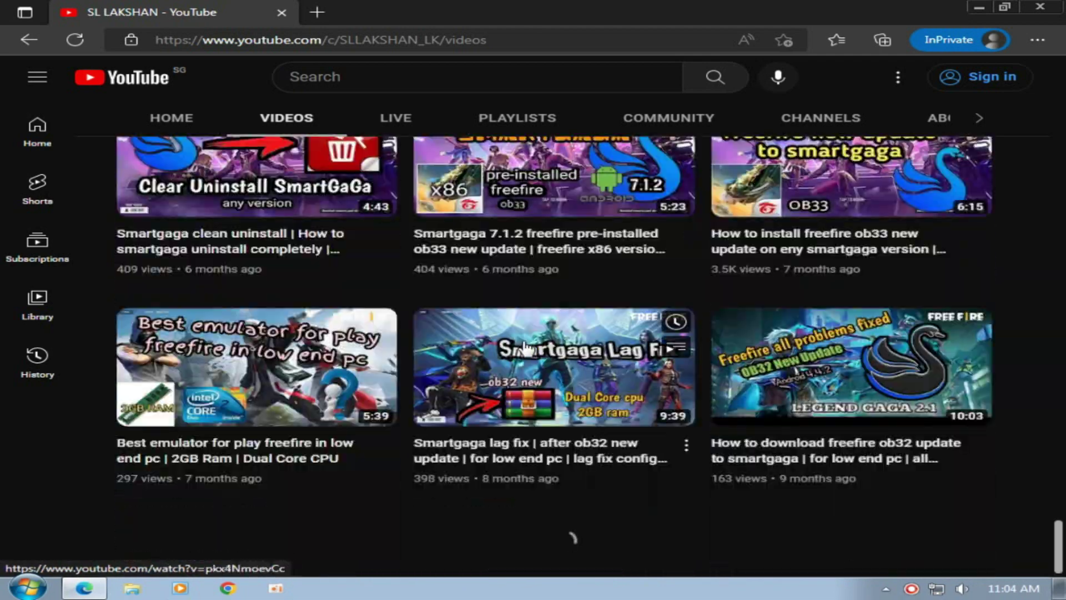
scroll(534, 278, up, 13)
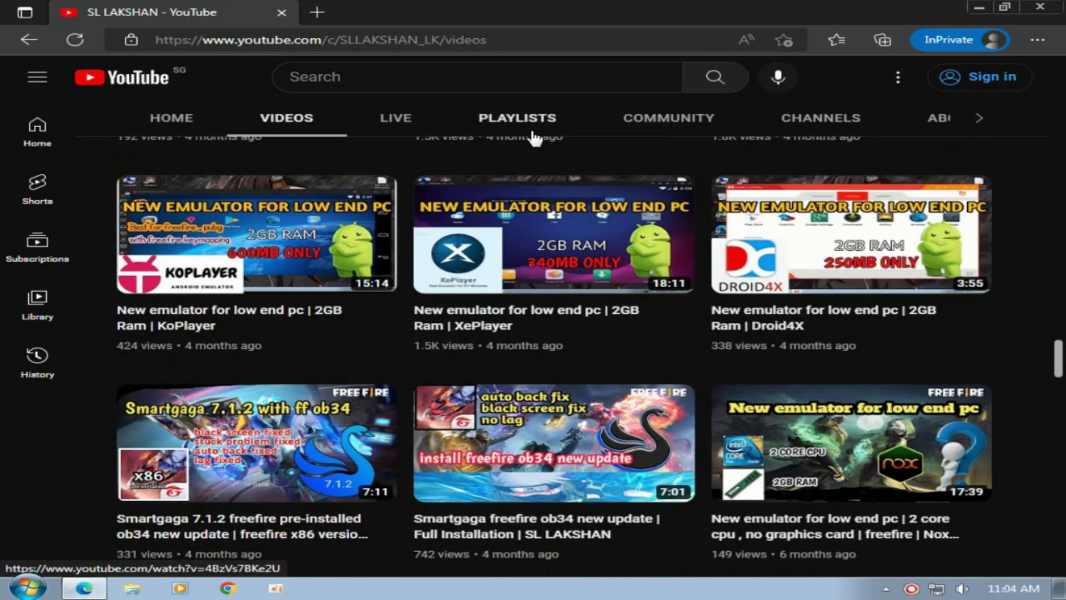
Open the channel's "best emulators for low end pc" playlist and pause the video that starts playing.
click(532, 131)
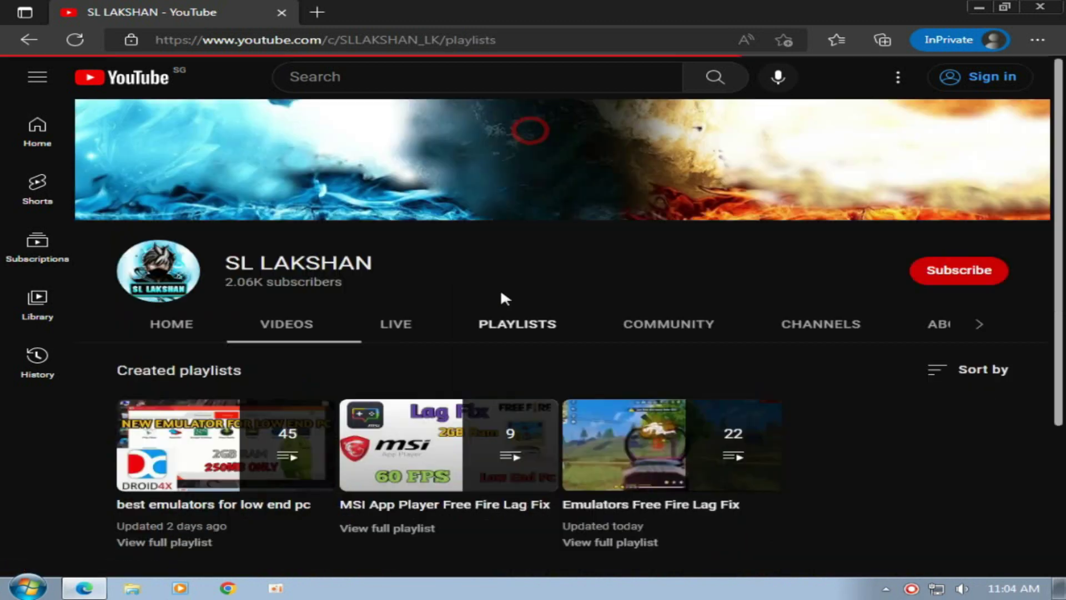
scroll(471, 361, down, 3)
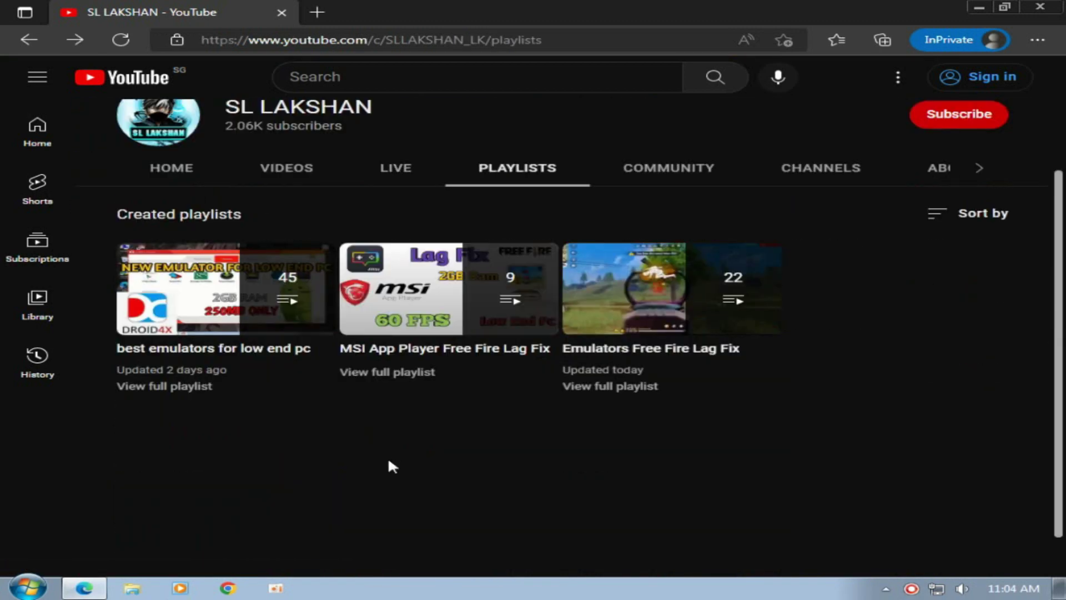
click(217, 289)
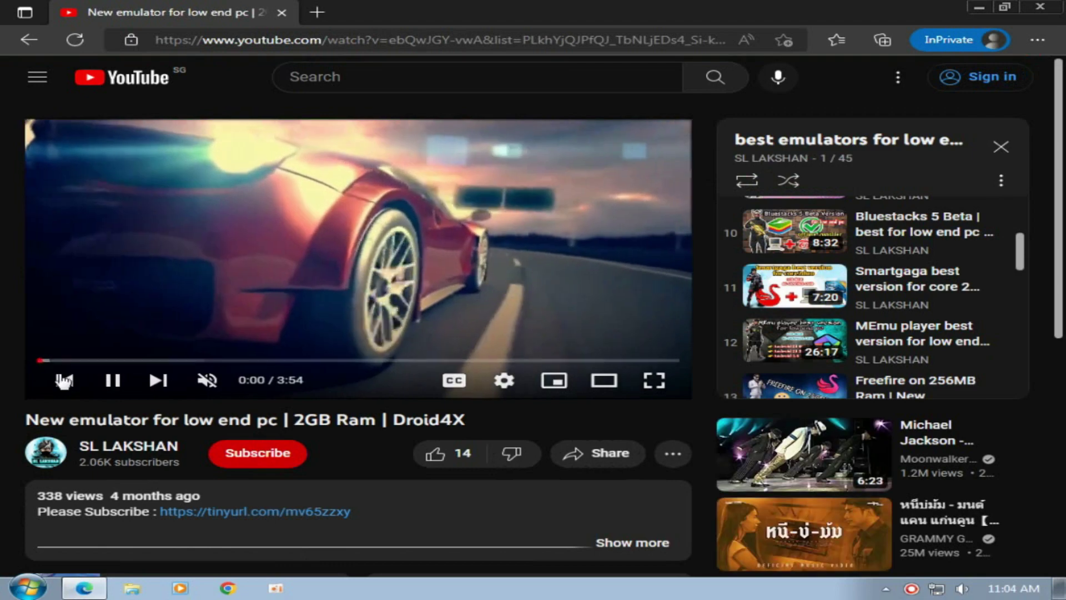
click(116, 379)
Look through the list of videos in the "best emulators for low end pc" playlist.
scroll(853, 239, up, 9)
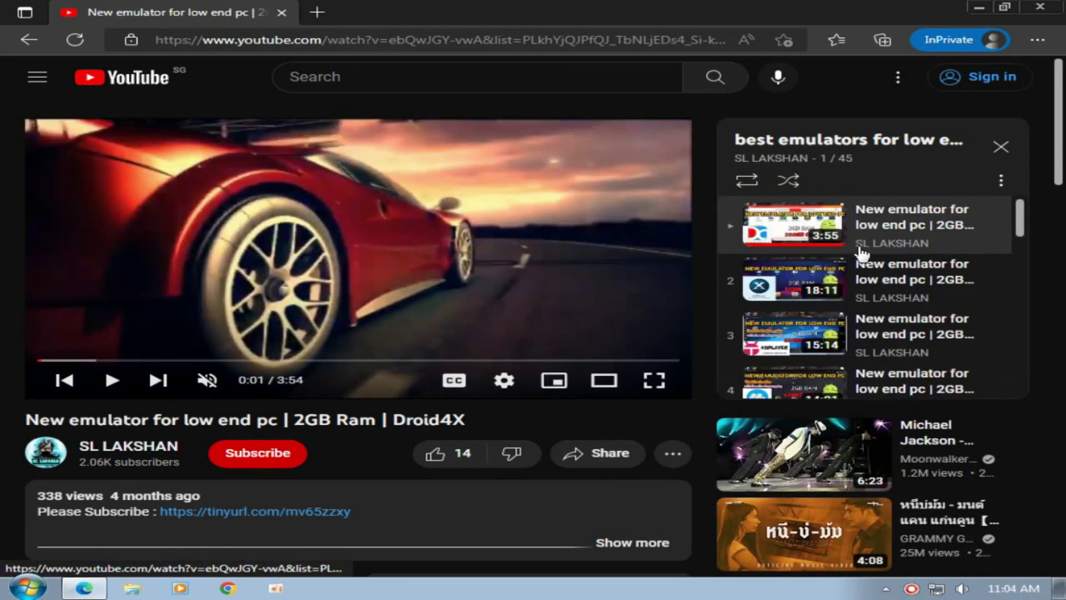
scroll(858, 244, down, 20)
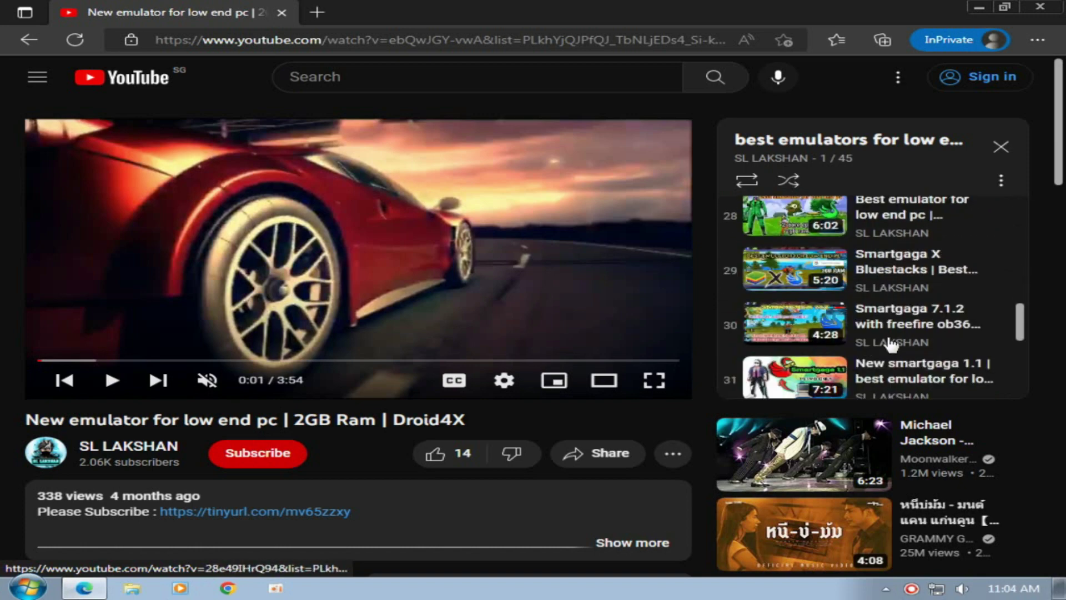
scroll(864, 345, down, 14)
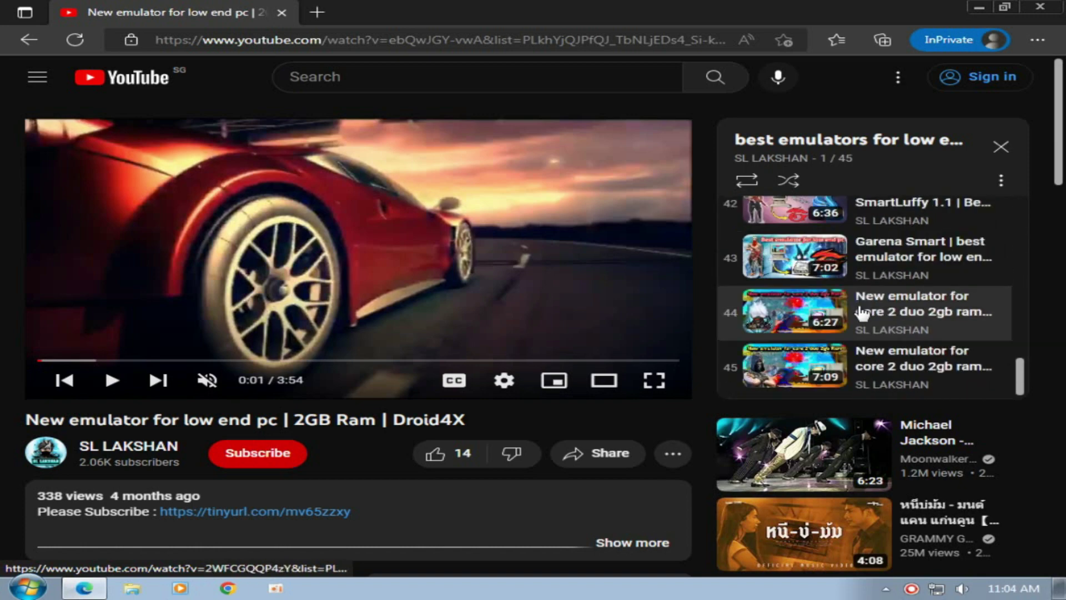
scroll(876, 314, up, 3)
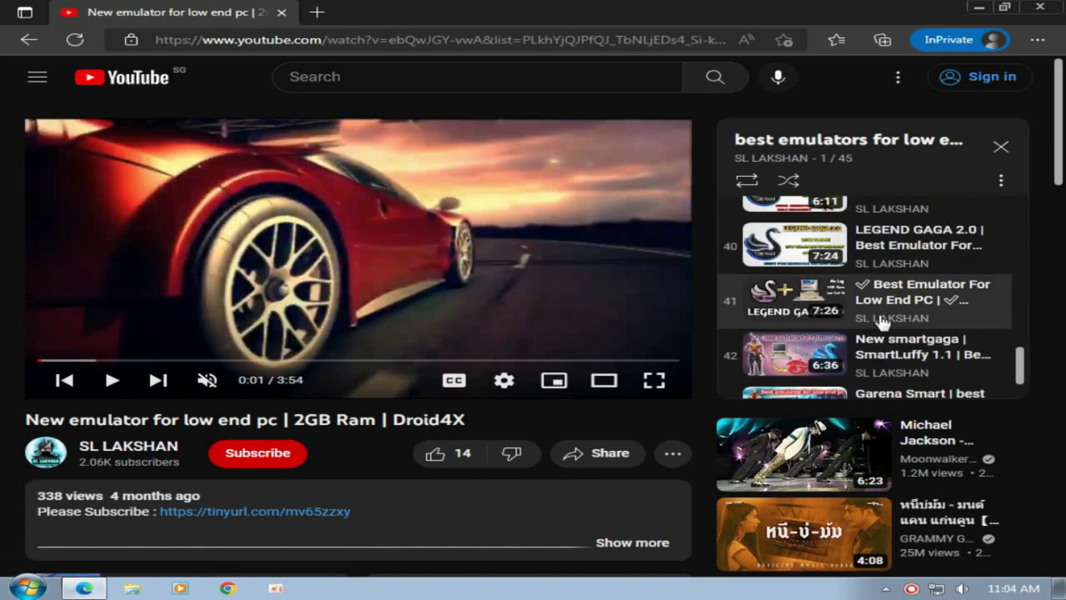
scroll(876, 313, up, 14)
scroll(924, 286, up, 20)
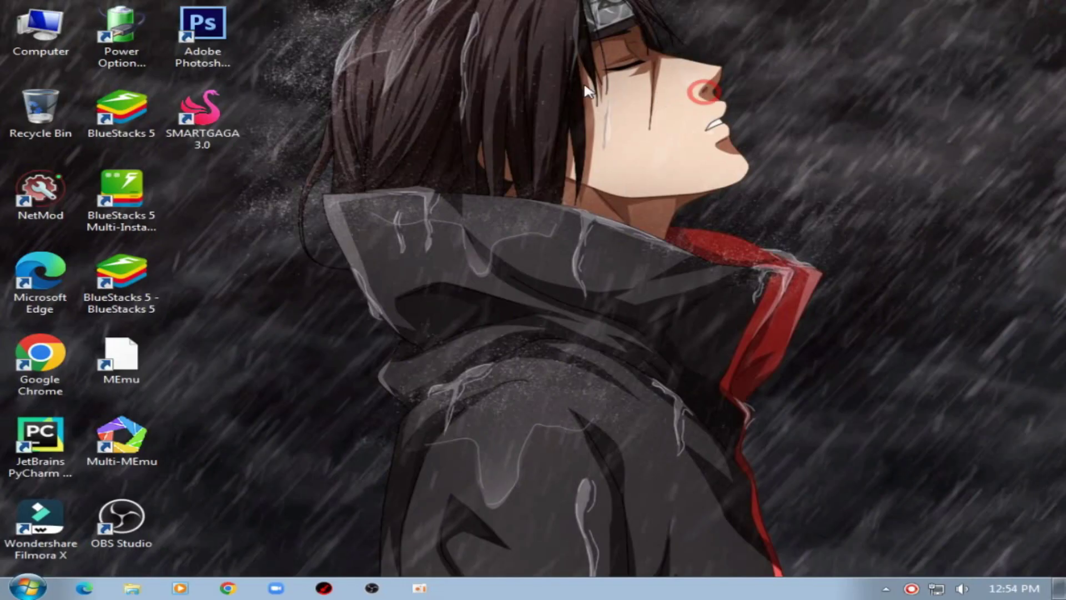
Refresh the Windows desktop two times.
right_click(577, 78)
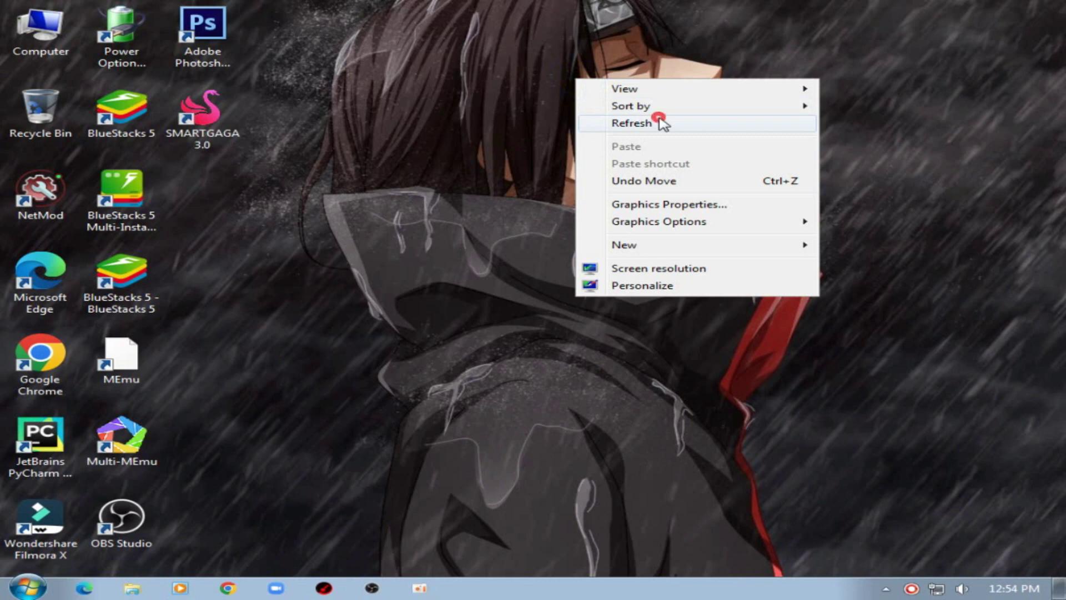
click(652, 123)
right_click(474, 83)
click(564, 133)
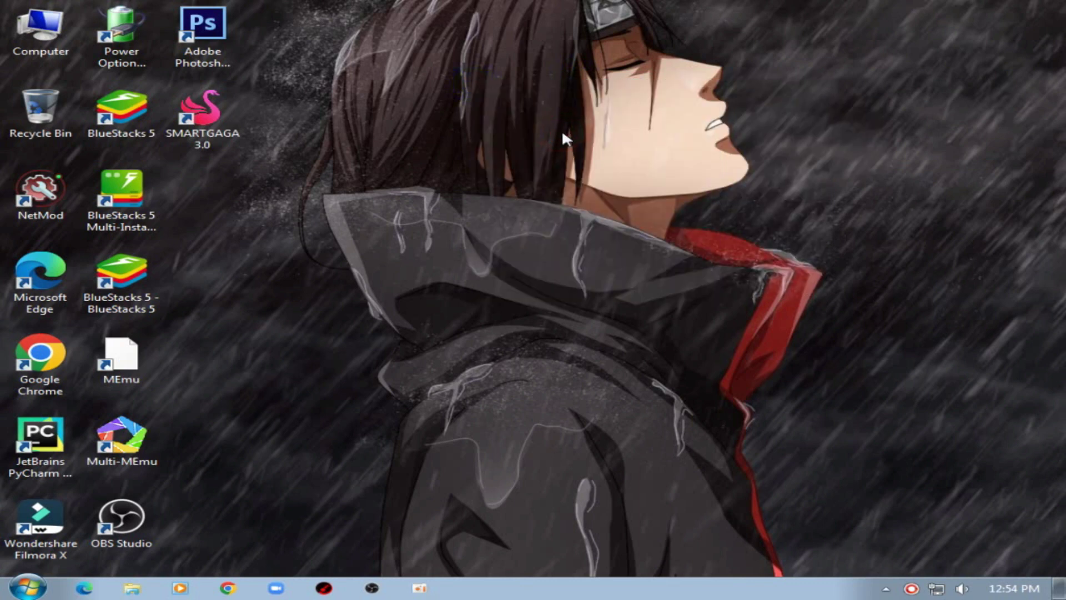
Launch the SMARTGAGA 3.0 emulator and go to its home screen.
double_click(203, 118)
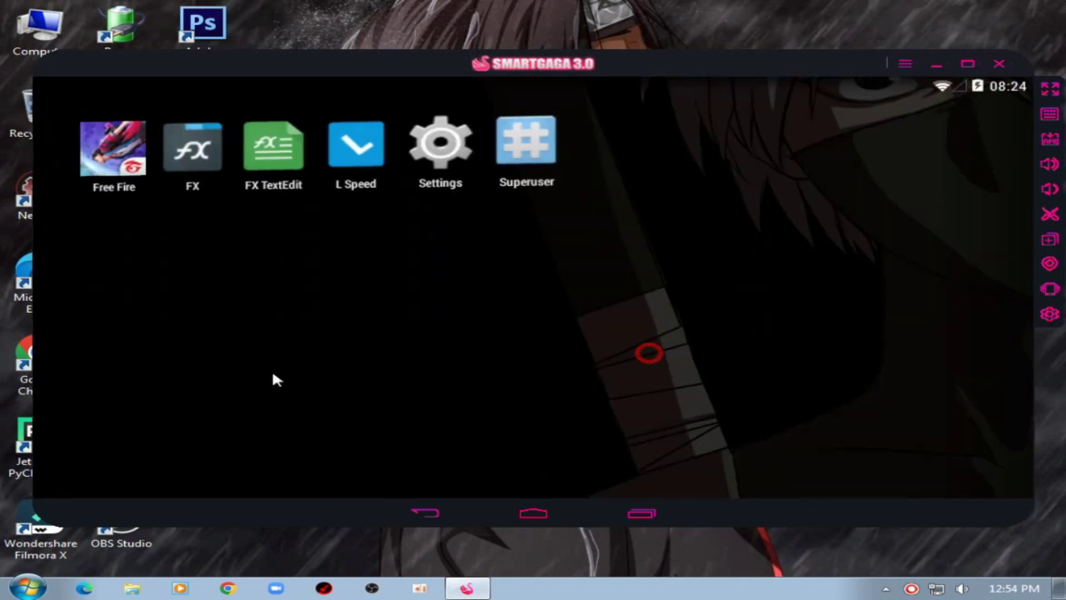
click(548, 513)
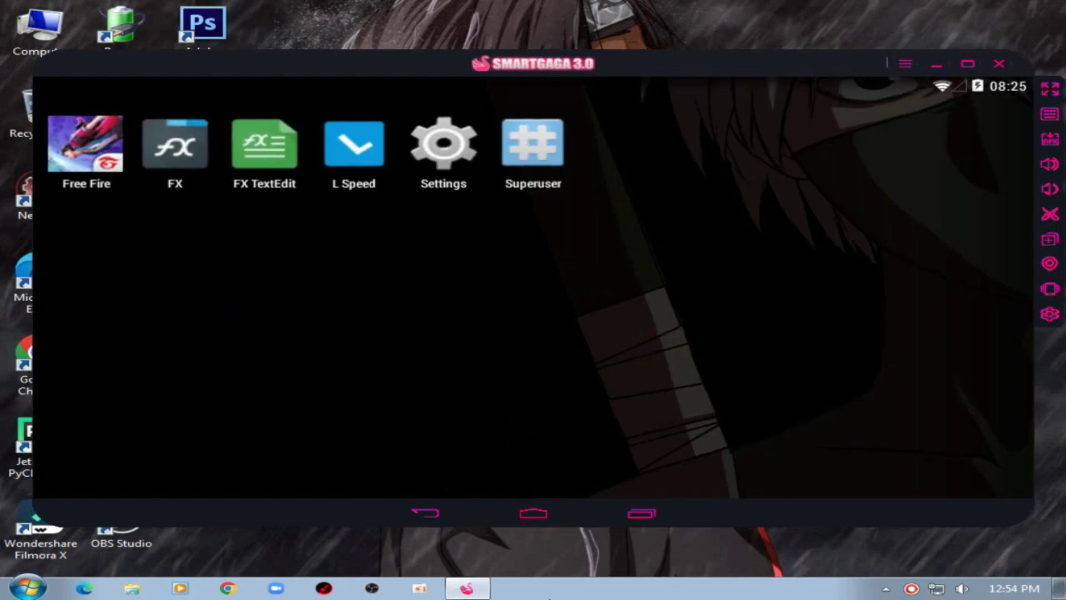
Check the CPU and memory usage in Windows Task Manager while the emulator runs, then close Task Manager.
right_click(569, 591)
click(588, 534)
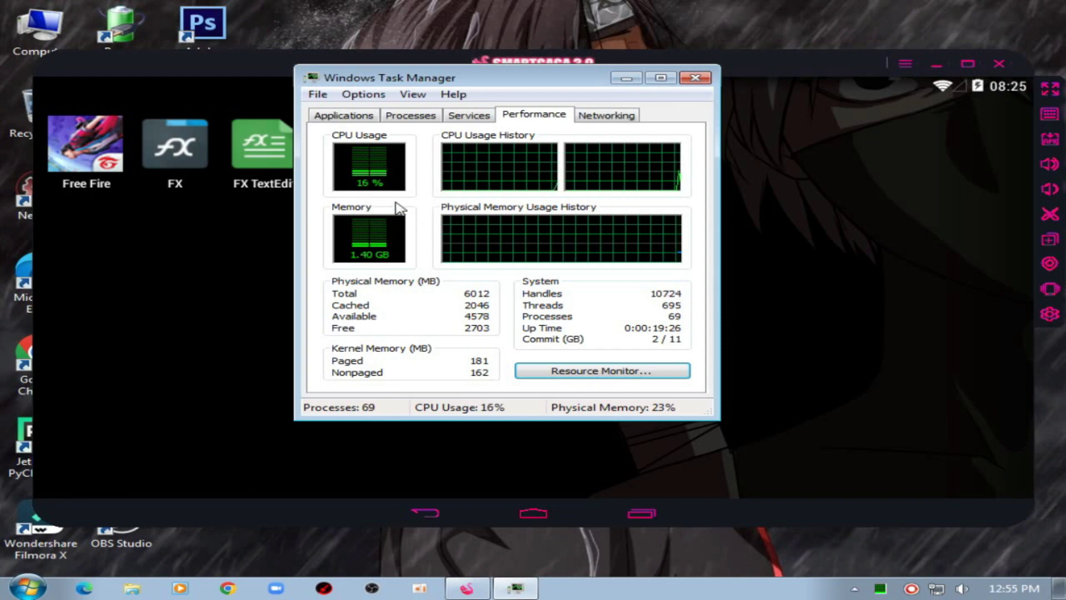
click(695, 77)
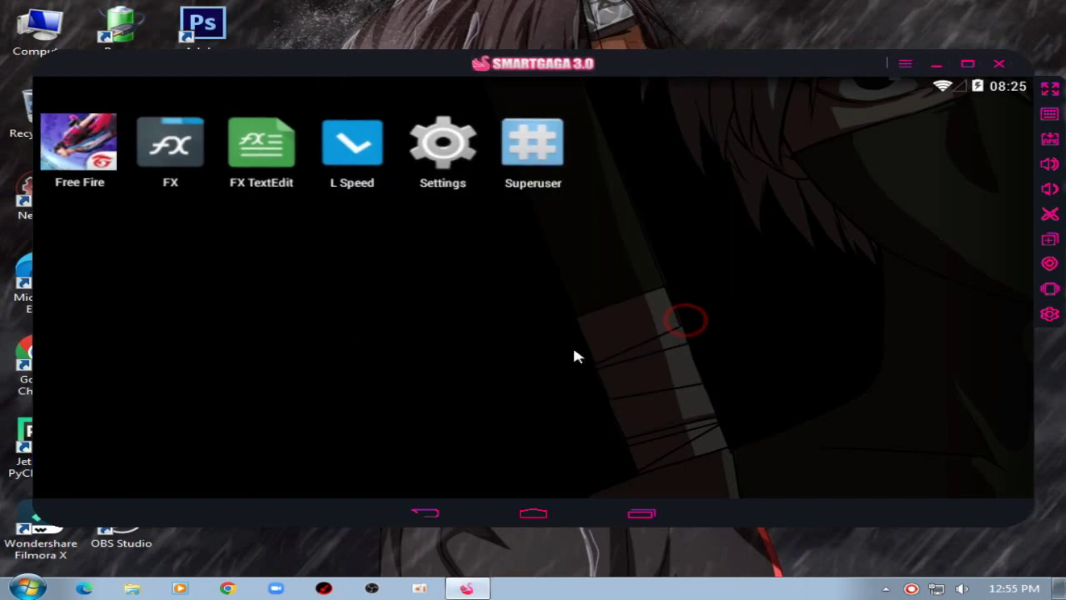